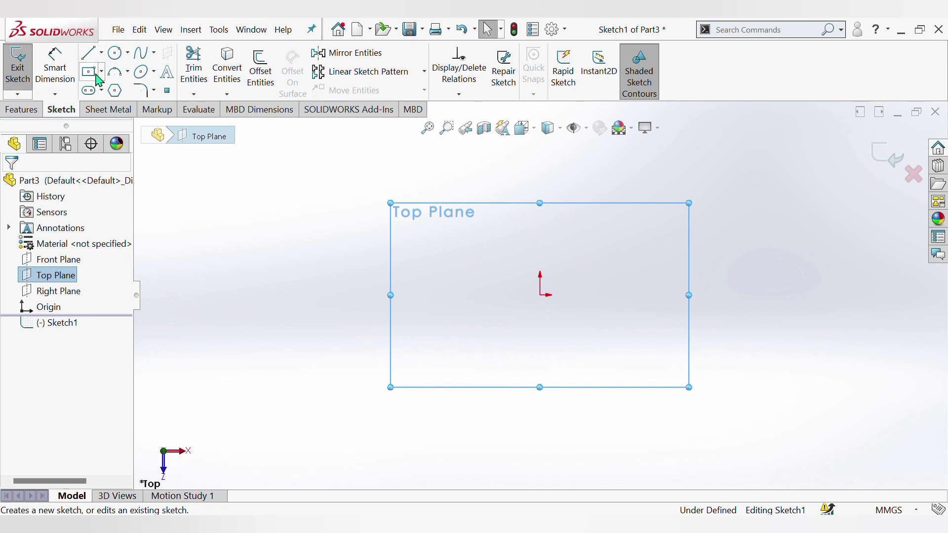
Step: Sketch a center rectangle on the Top Plane, centred on the origin with its long side horizontal
click(97, 78)
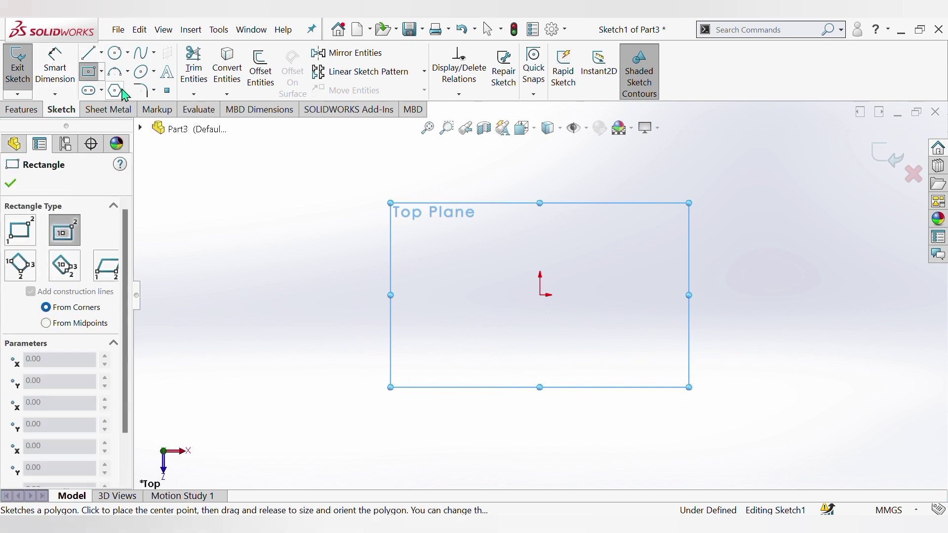
click(540, 295)
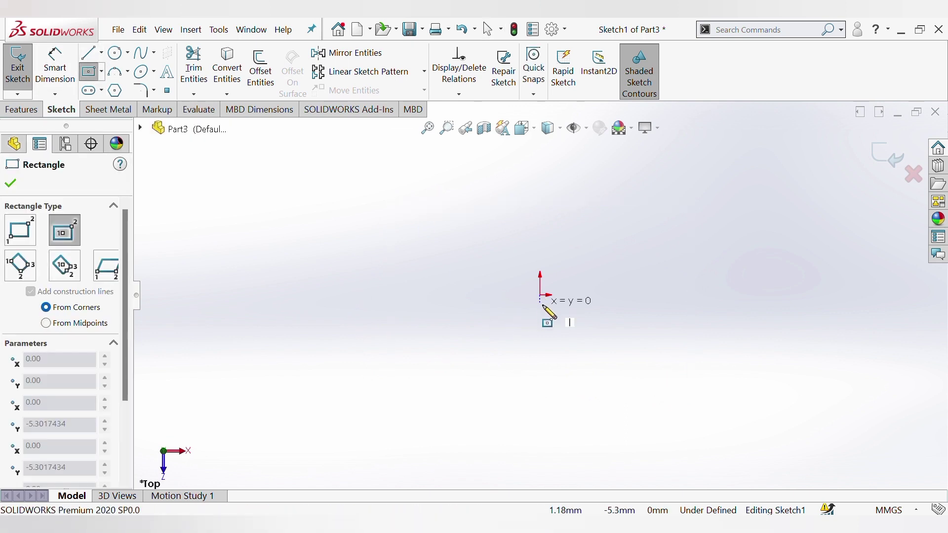
click(739, 403)
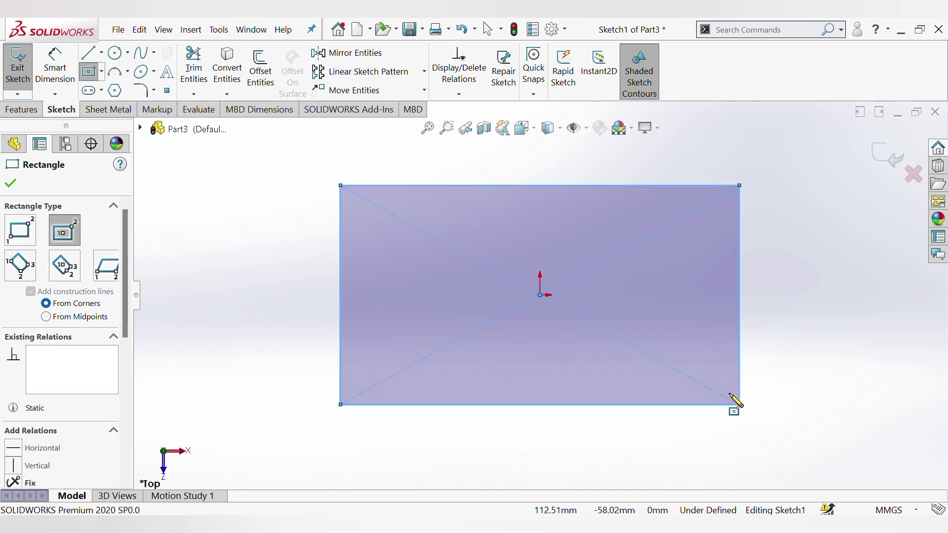
Step: Extrude the rectangle blind by 10 mm to form the base plate
click(29, 108)
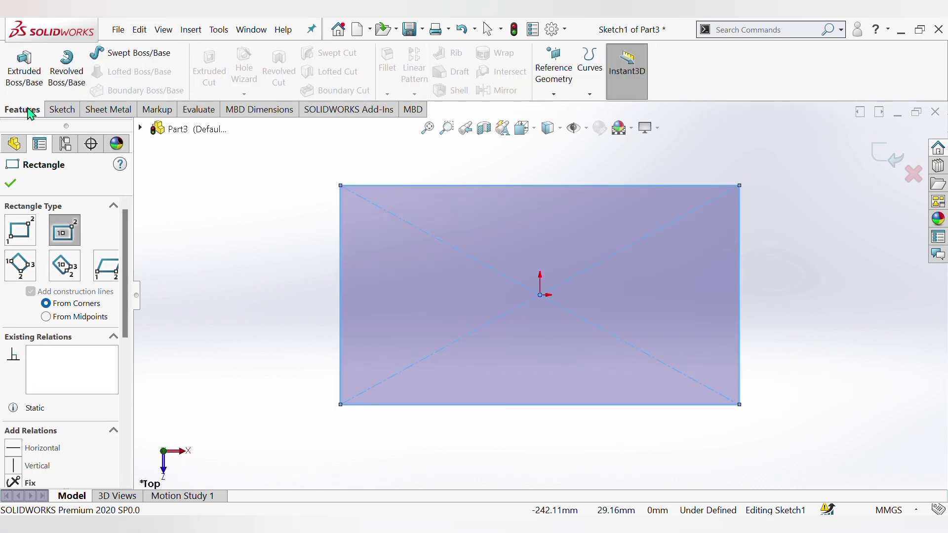
click(23, 70)
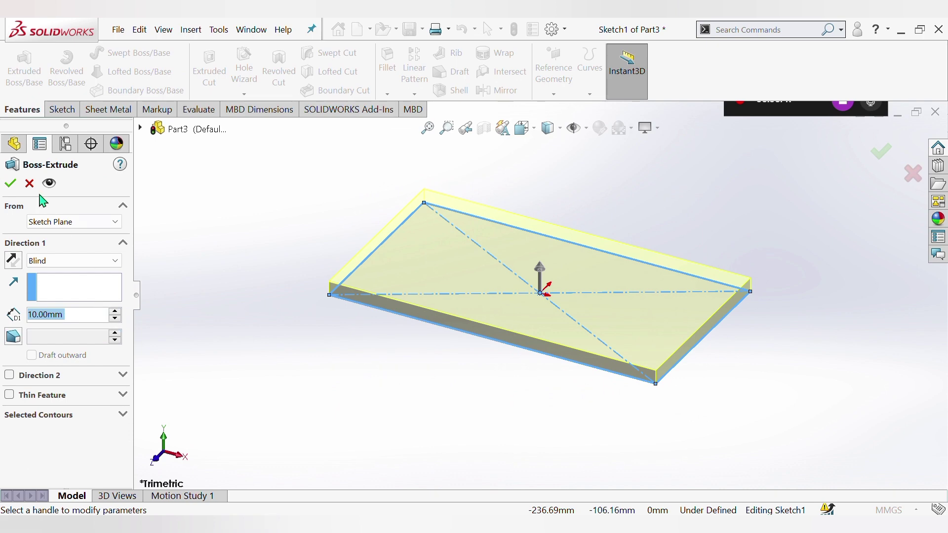
click(10, 183)
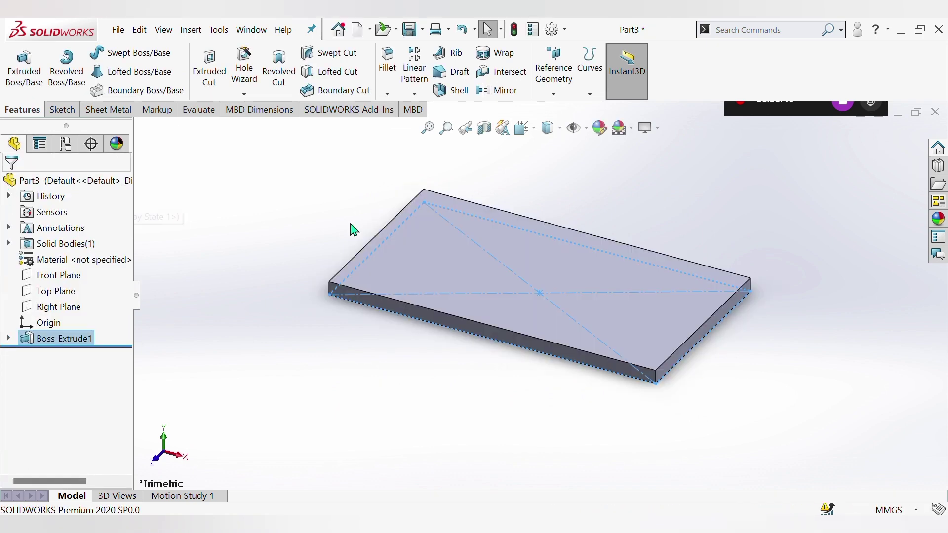
click(338, 227)
scroll(563, 286, down, 3)
scroll(469, 232, down, 2)
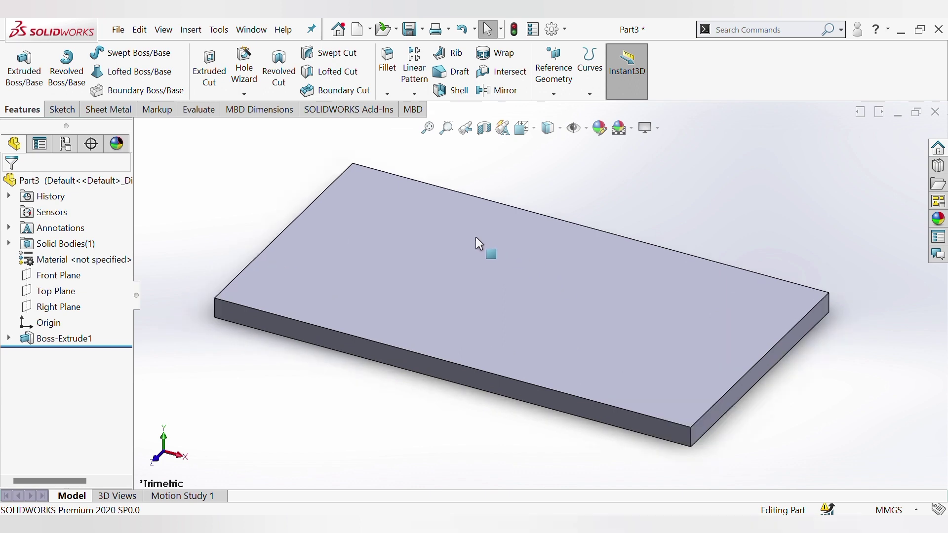
Step: Start a sketch on the plate's upper face and draw a circle of about 28 mm radius centred on the origin
key(ctrl+7)
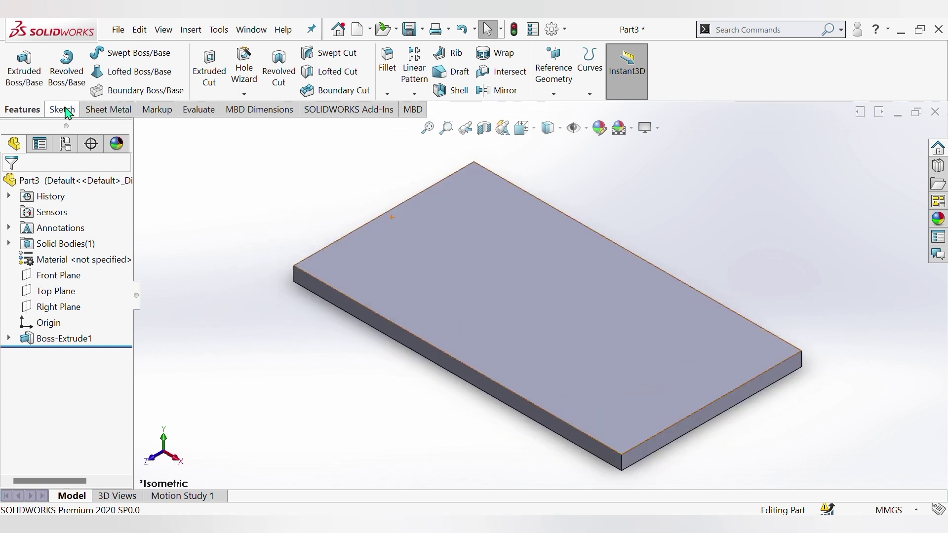
click(61, 110)
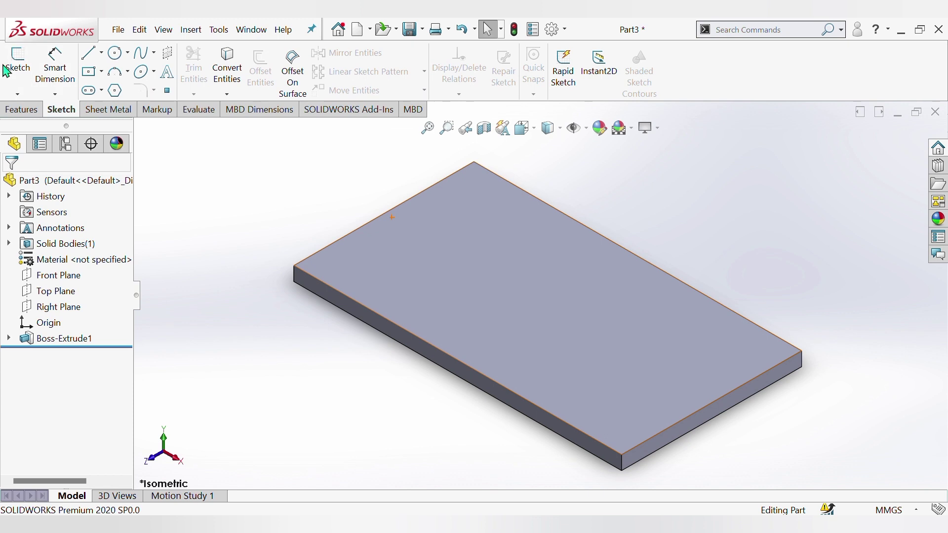
click(5, 69)
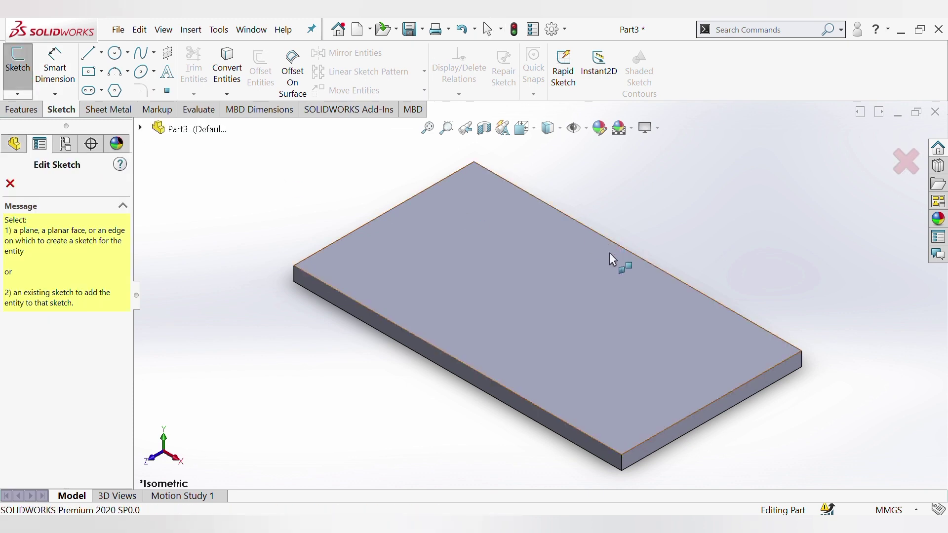
click(530, 296)
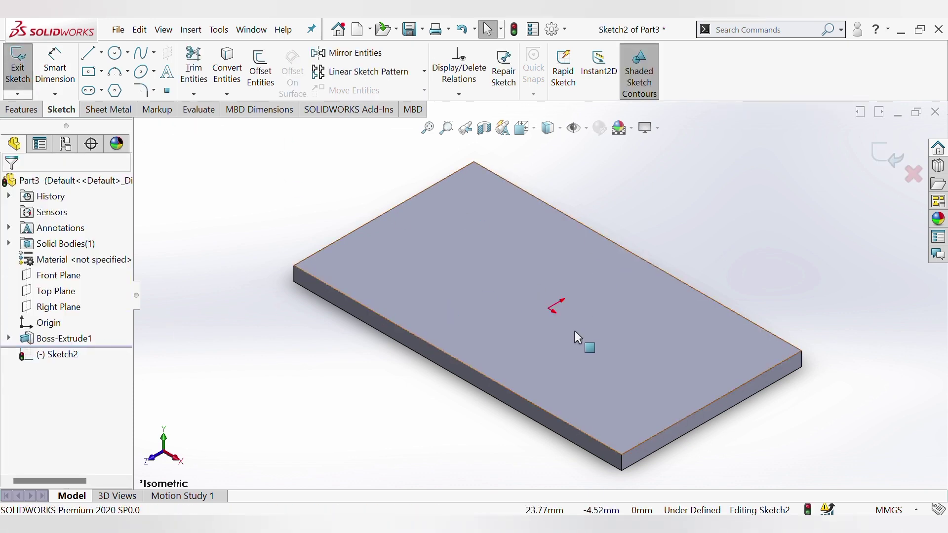
scroll(540, 326, up, 2)
scroll(543, 298, down, 3)
scroll(572, 286, up, 3)
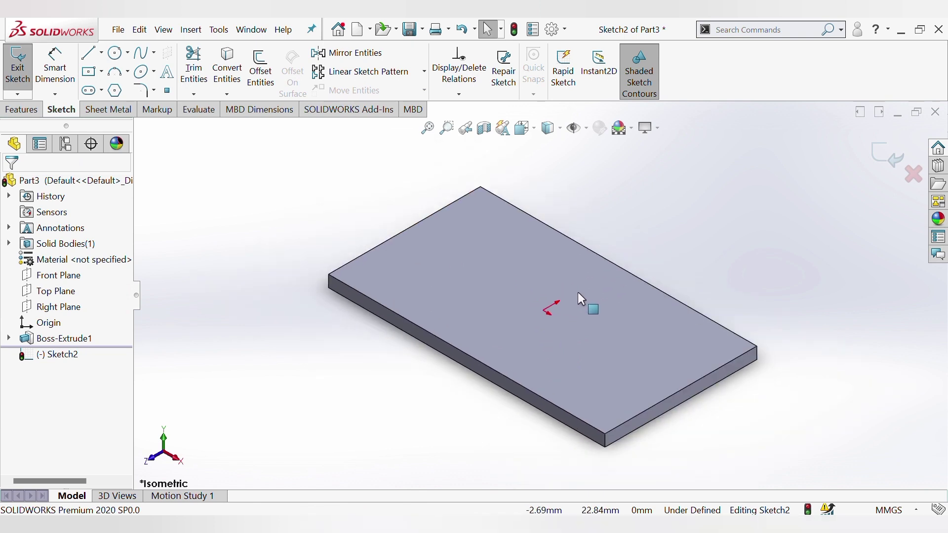
scroll(583, 301, down, 4)
click(115, 53)
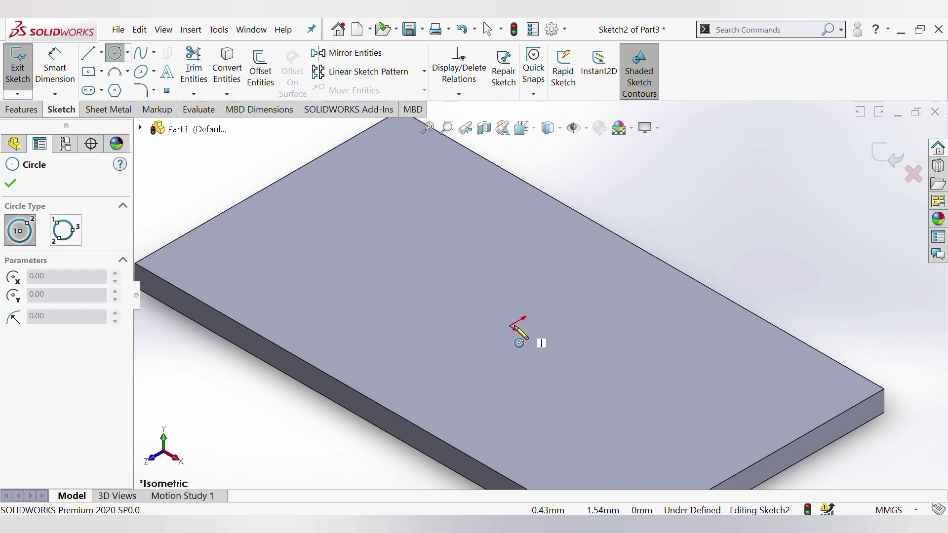
click(509, 326)
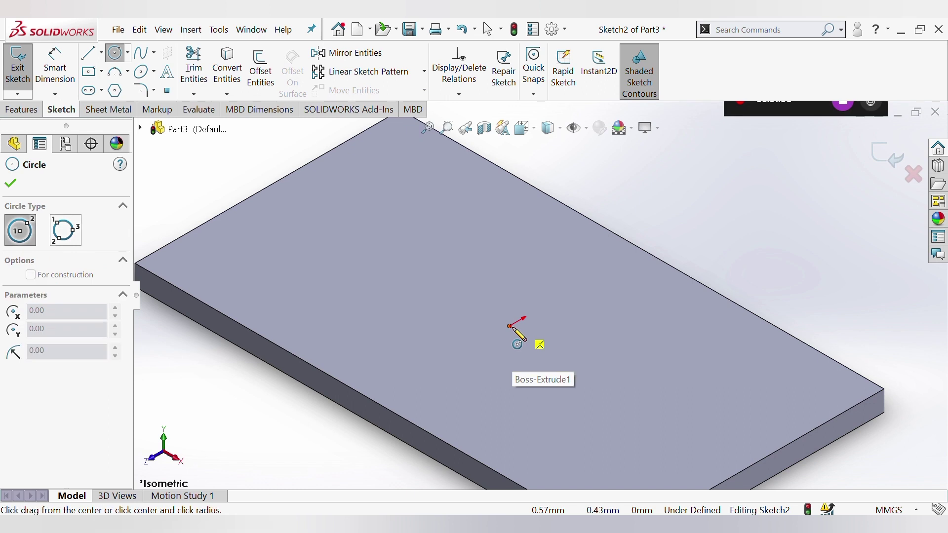
click(566, 361)
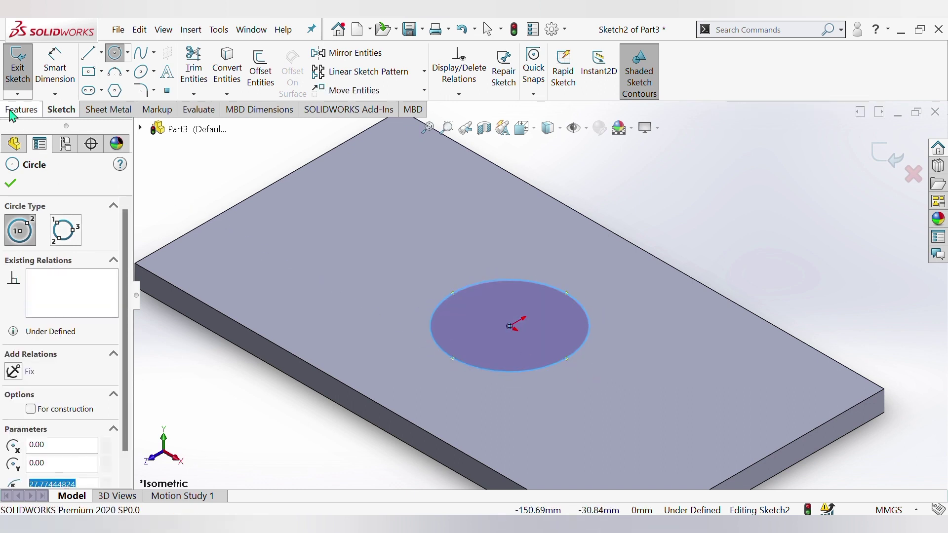
click(11, 183)
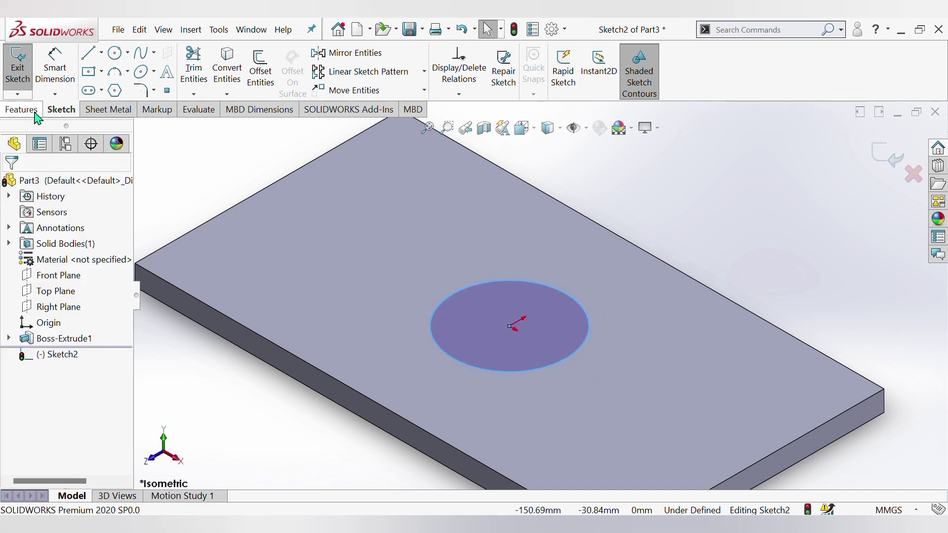
Step: Extrude the circle upward blind by 100 mm, merged with the plate, to form a cylinder
click(35, 113)
click(37, 84)
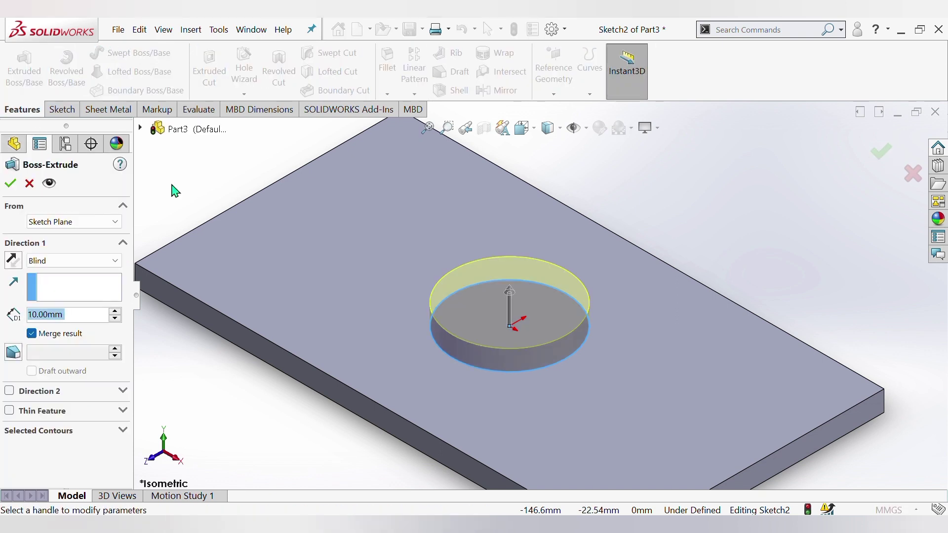
scroll(512, 348, up, 3)
scroll(539, 297, down, 1)
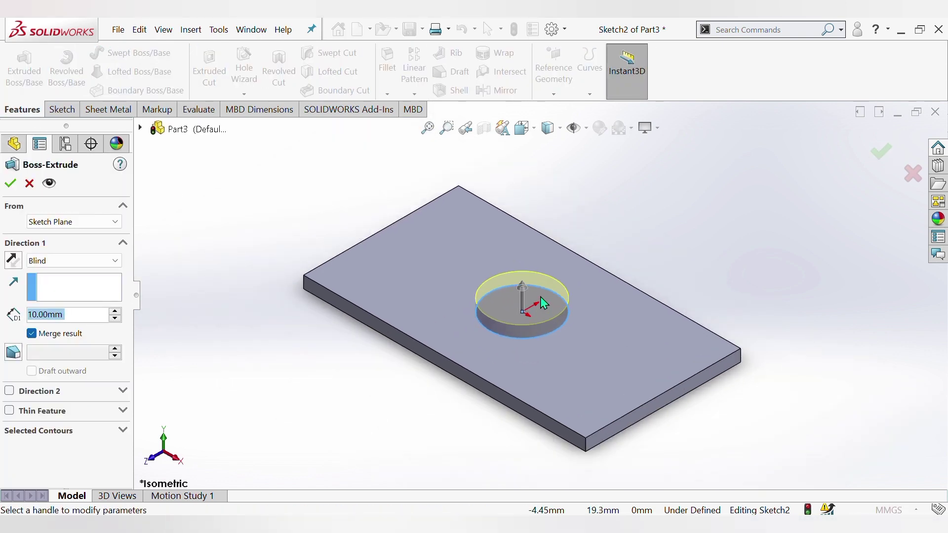
scroll(540, 297, down, 1)
scroll(502, 290, down, 1)
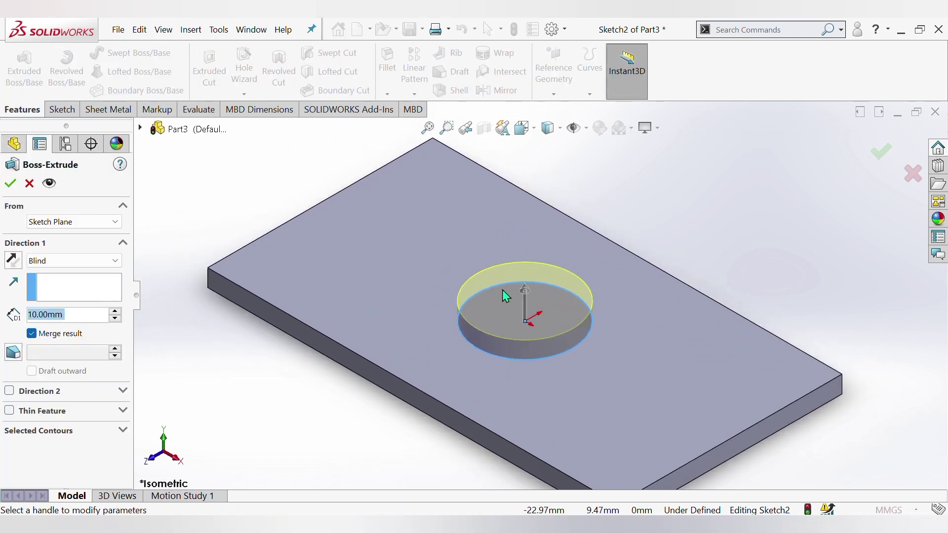
click(116, 312)
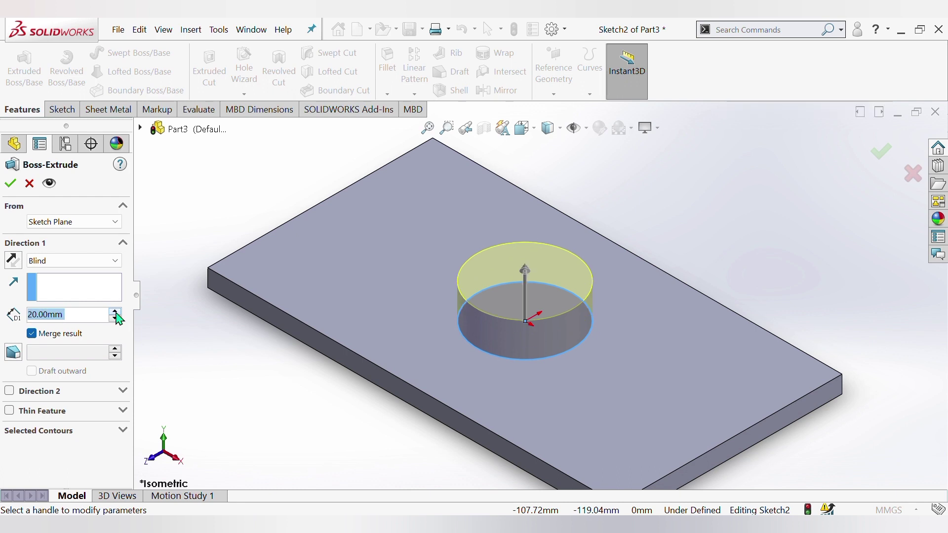
click(117, 312)
click(116, 313)
click(117, 312)
click(117, 312)
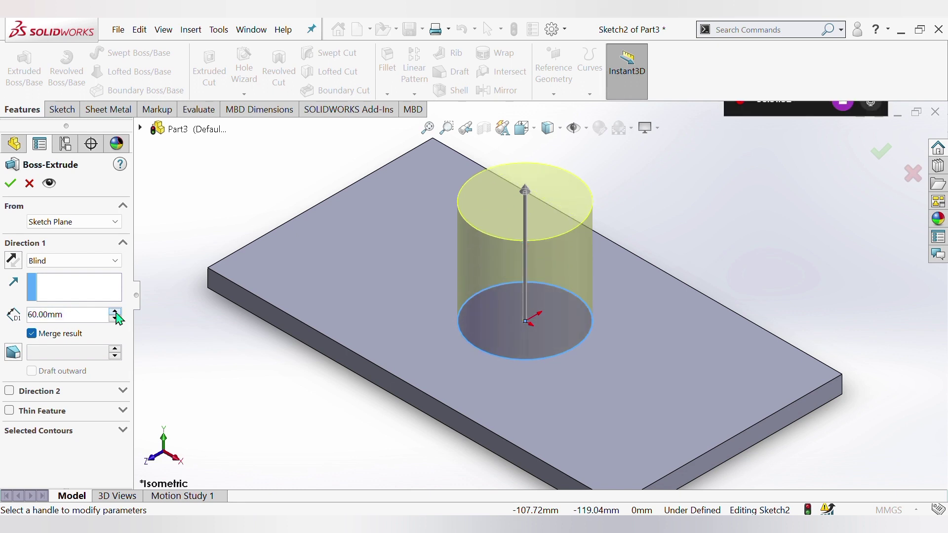
click(117, 313)
click(117, 312)
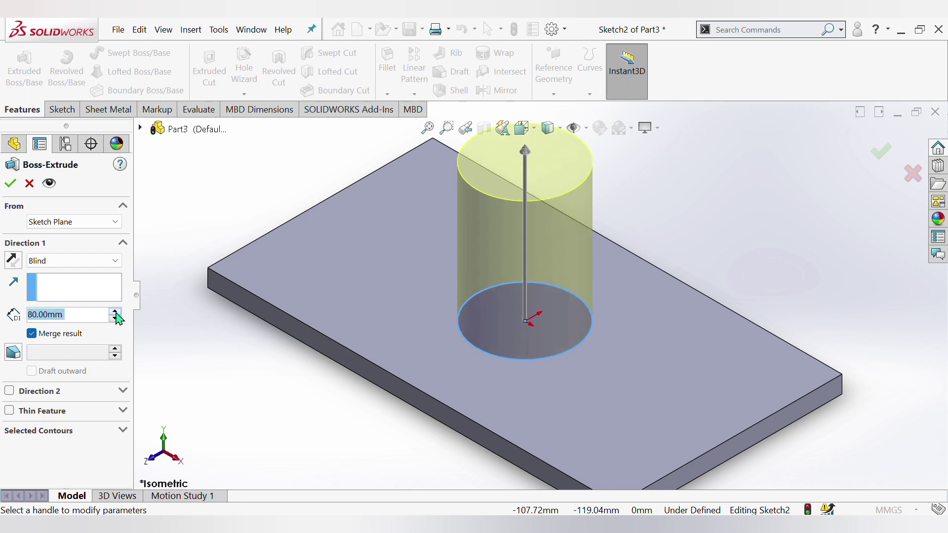
click(117, 312)
click(117, 313)
scroll(557, 266, up, 3)
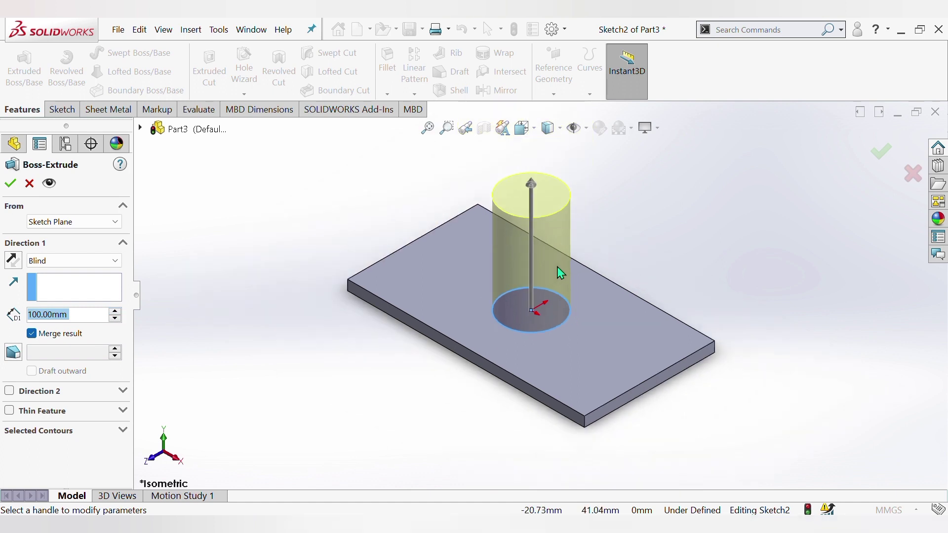
click(11, 184)
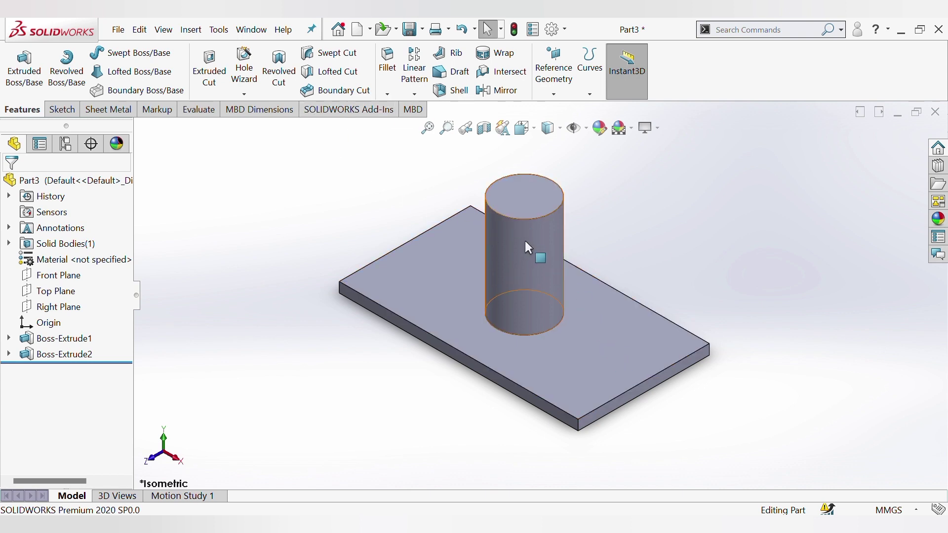
Step: Make the Front Plane visible through the cylinder and plate
scroll(548, 263, down, 2)
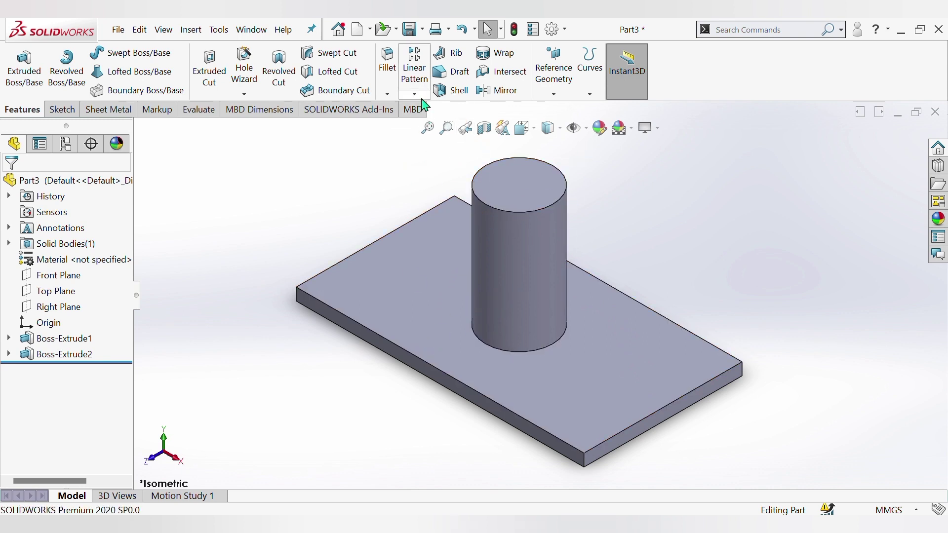
click(68, 279)
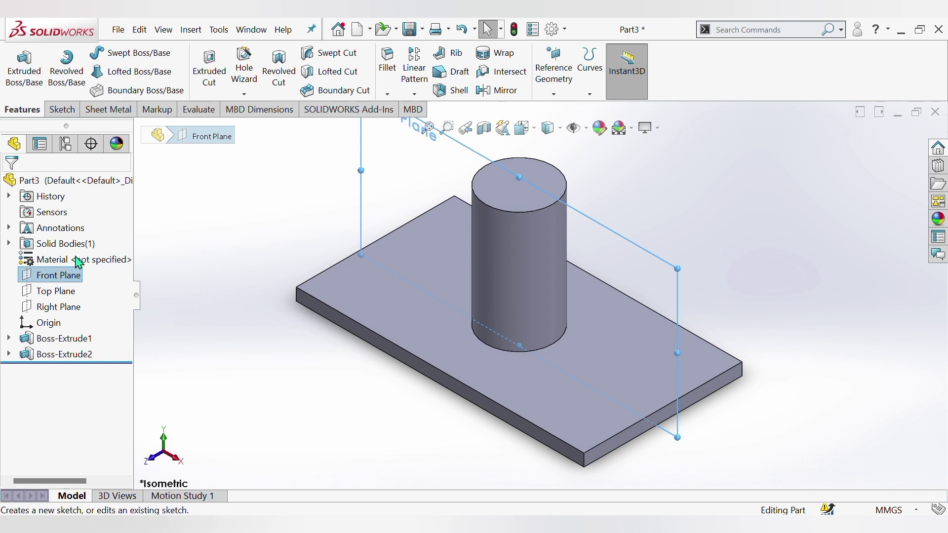
click(206, 267)
scroll(402, 333, up, 3)
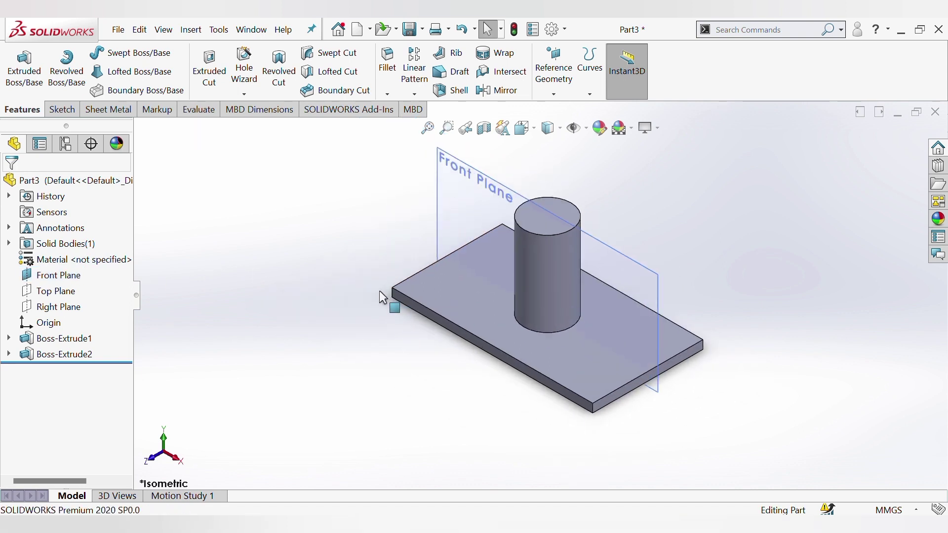
Step: On the Front Plane, sketch a slanted line from near the top of the cylinder's right side to the plate's upper face near its right end
key(ctrl+1)
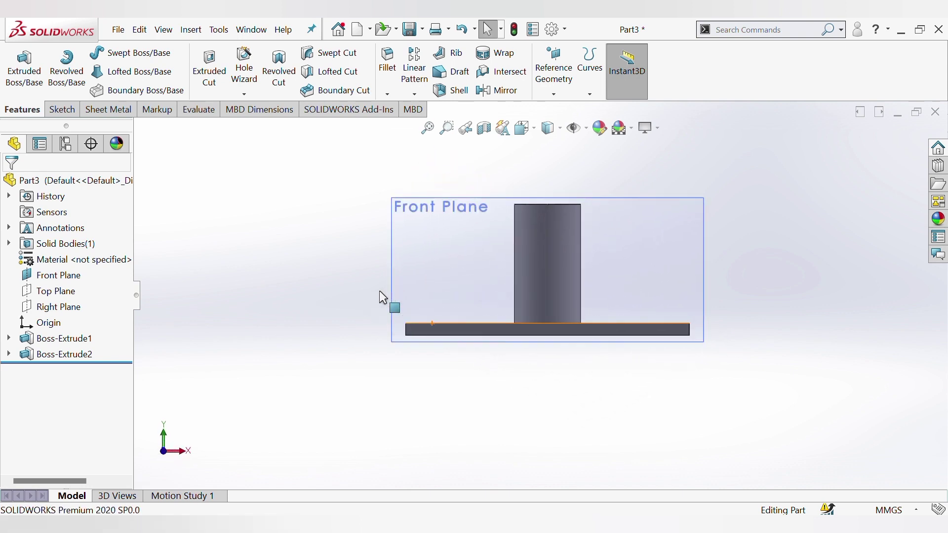
scroll(581, 267, down, 4)
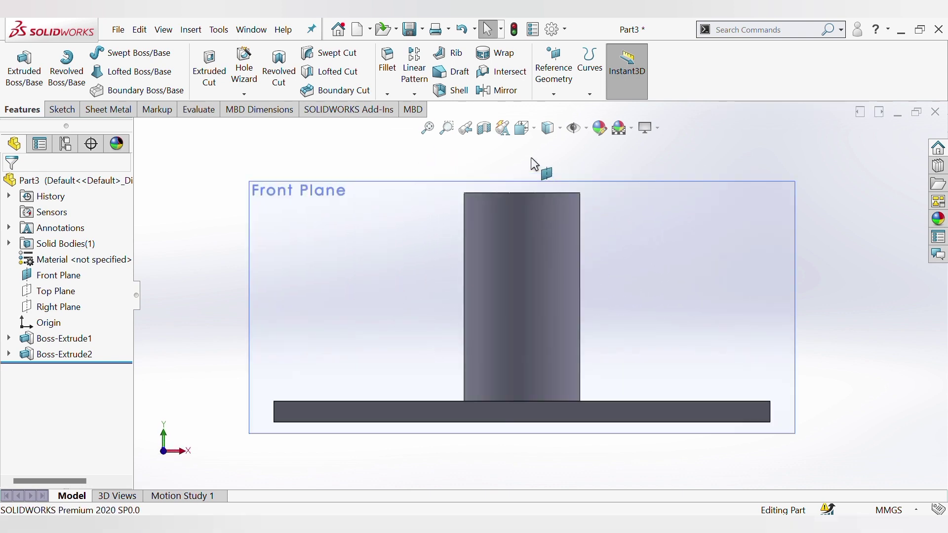
click(61, 109)
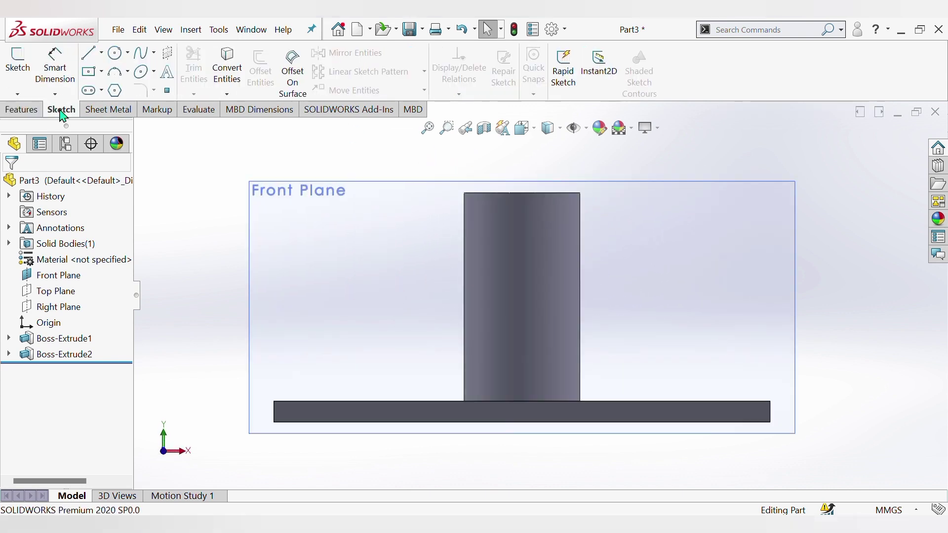
click(15, 69)
click(274, 248)
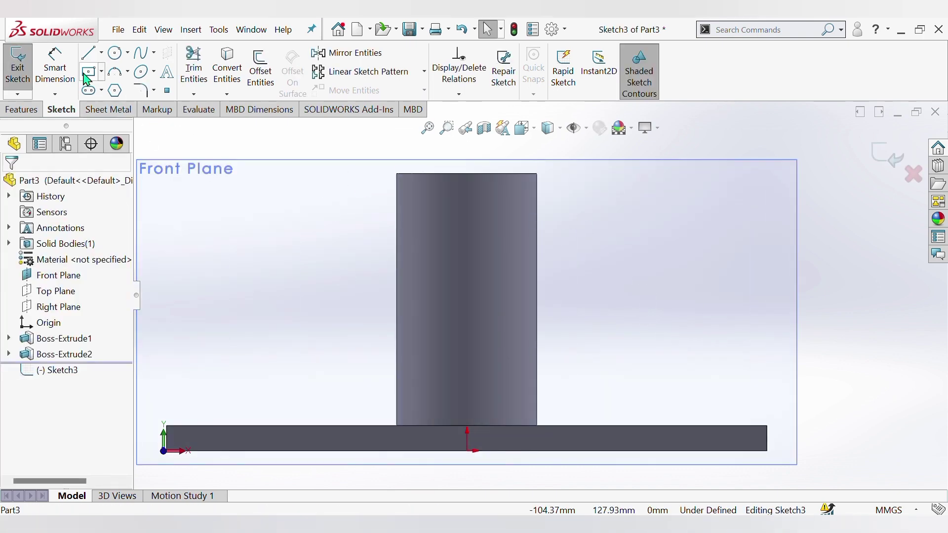
click(89, 53)
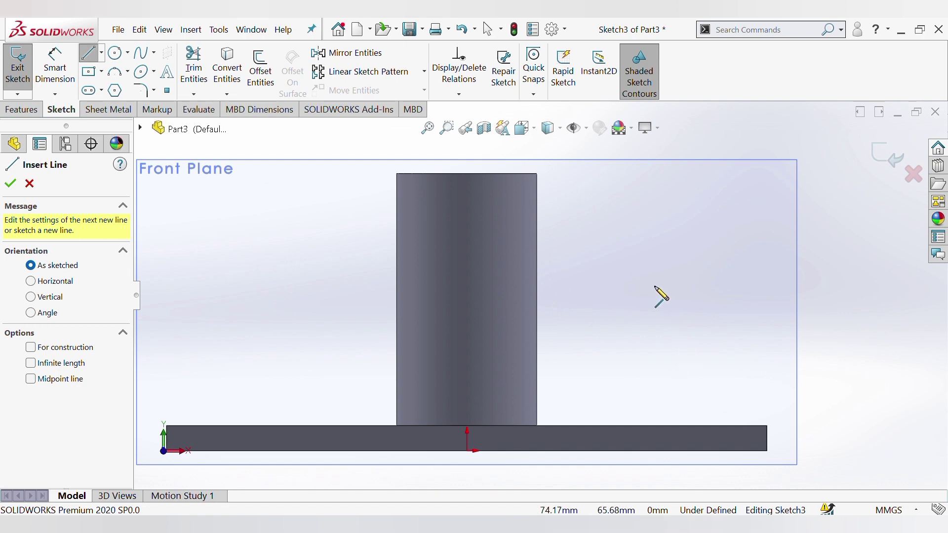
click(537, 186)
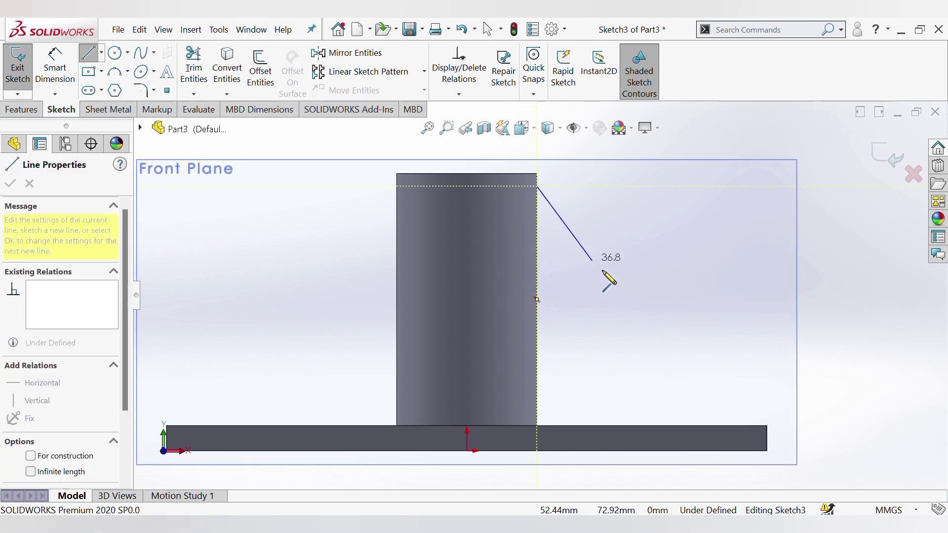
click(750, 426)
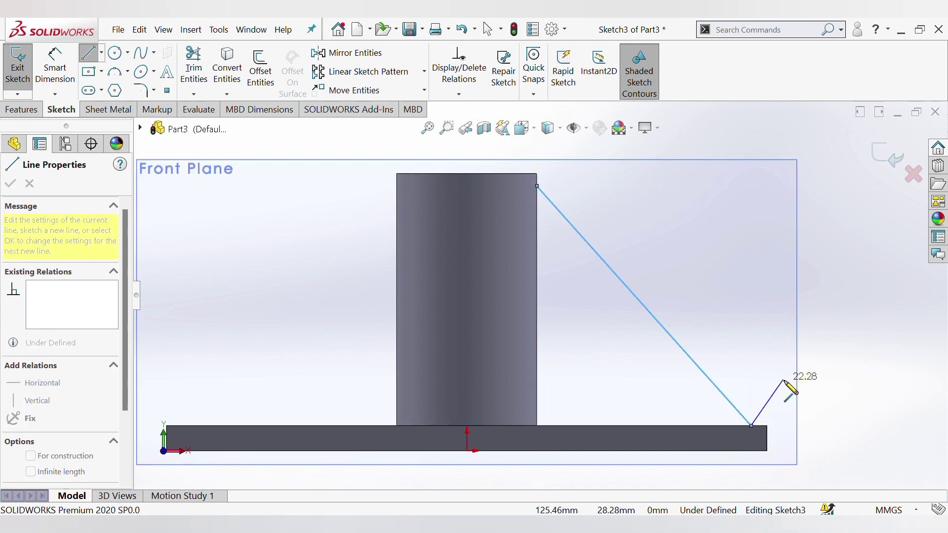
key(Escape)
key(Escape)
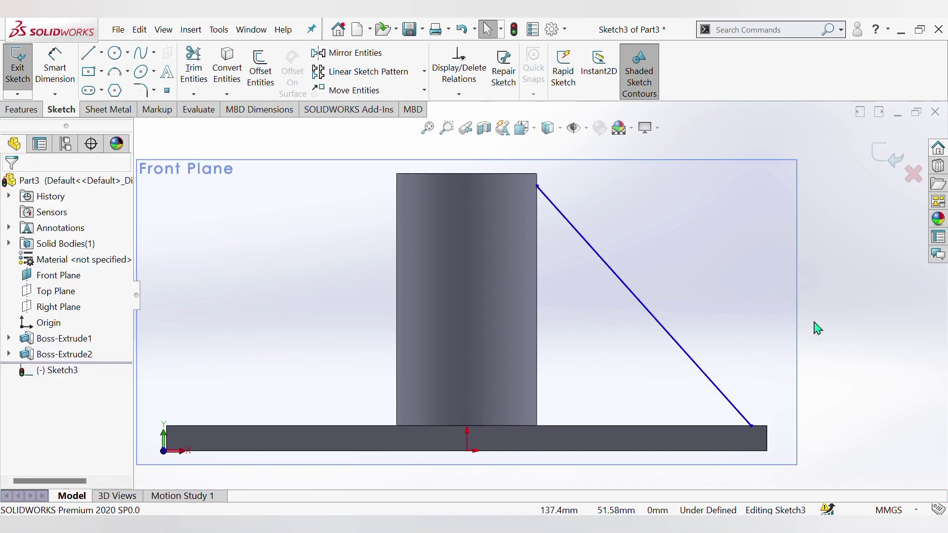
Step: Finish the slanted line sketch on the Front Plane and return to the part in isometric view
key(ctrl+7)
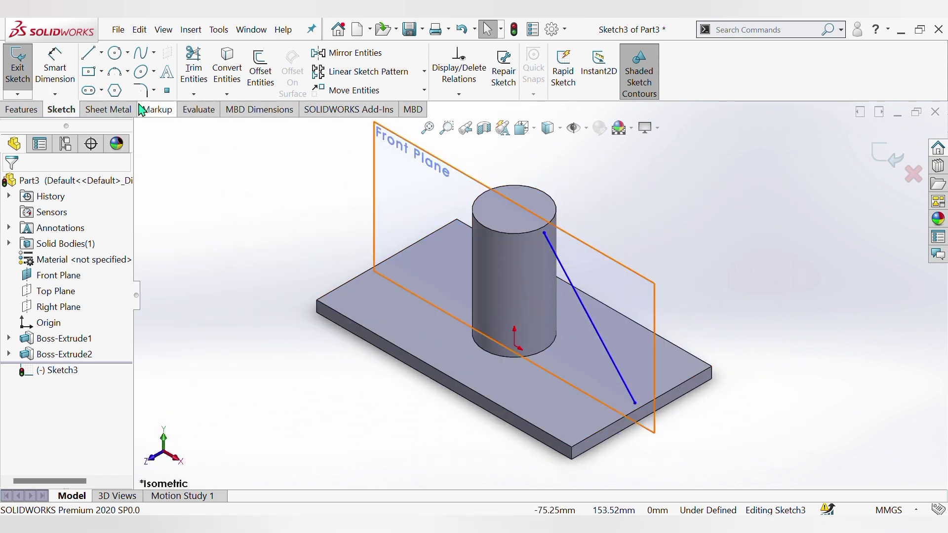
click(14, 114)
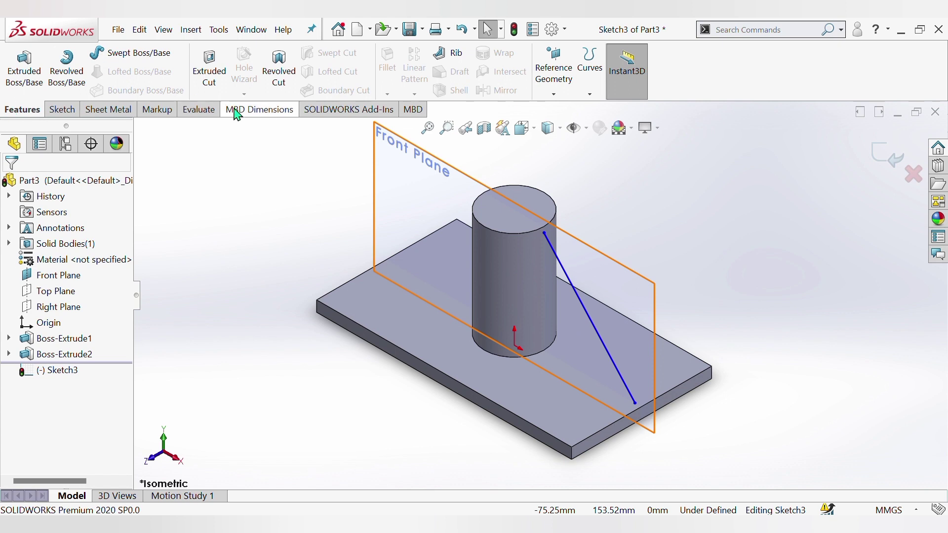
click(888, 158)
click(735, 221)
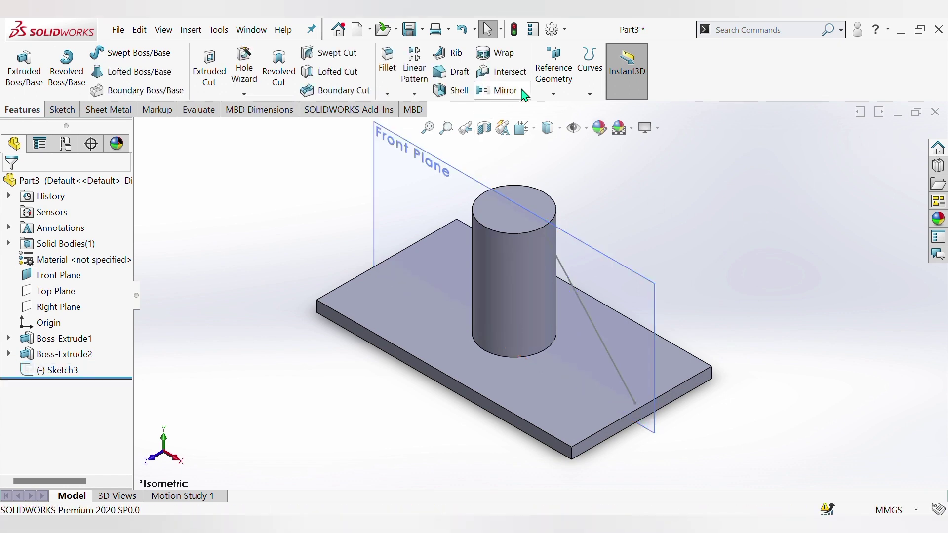
click(457, 62)
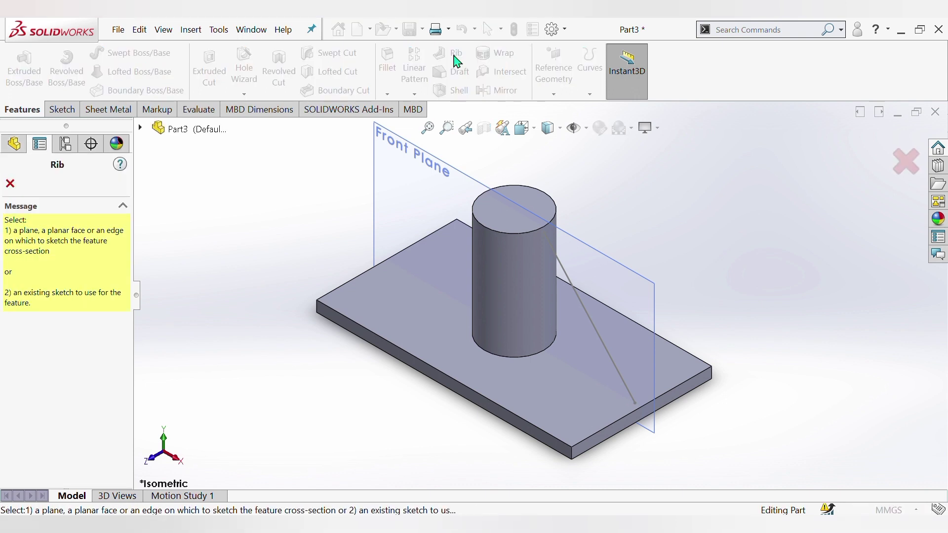
click(404, 192)
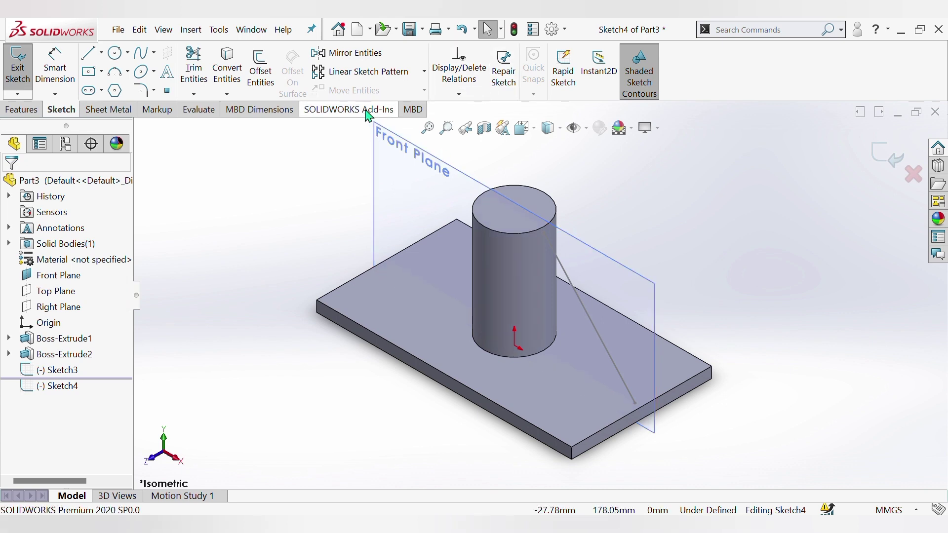
click(45, 114)
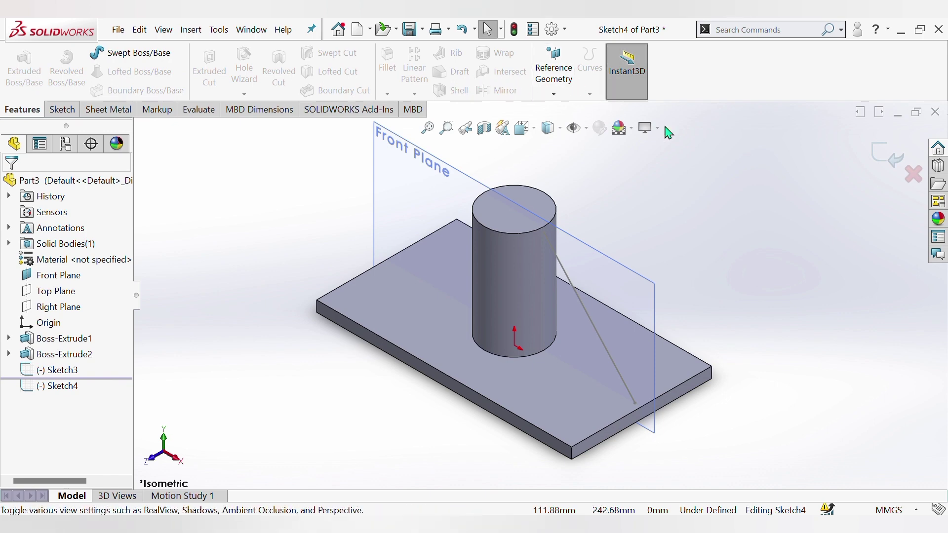
click(914, 171)
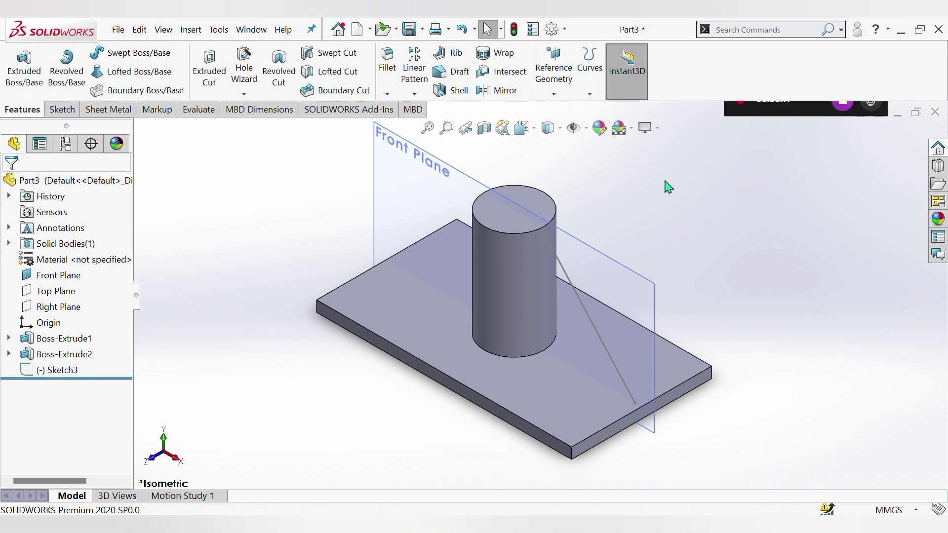
Step: Create a Rib from the slanted sketch line between cylinder and plate, 20 mm thick with the thickness on both sides
click(455, 55)
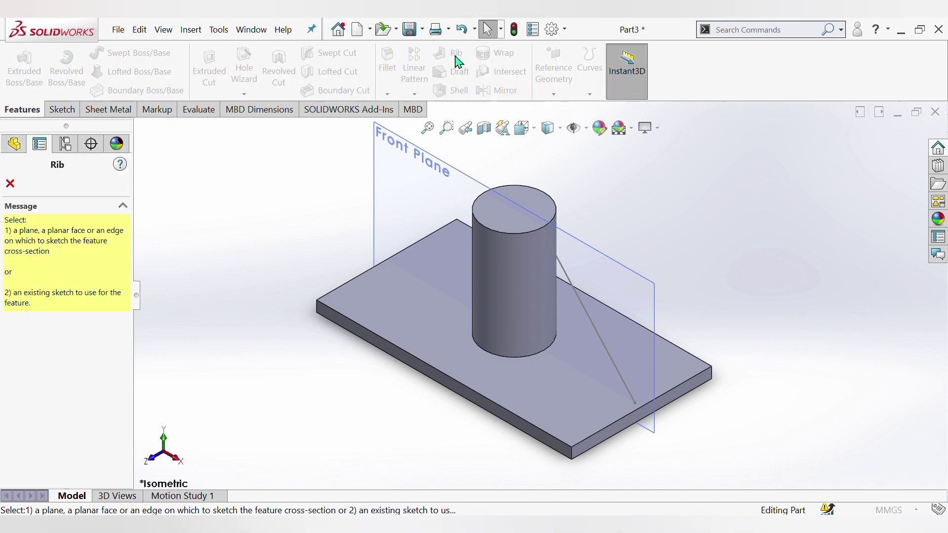
scroll(550, 304, down, 6)
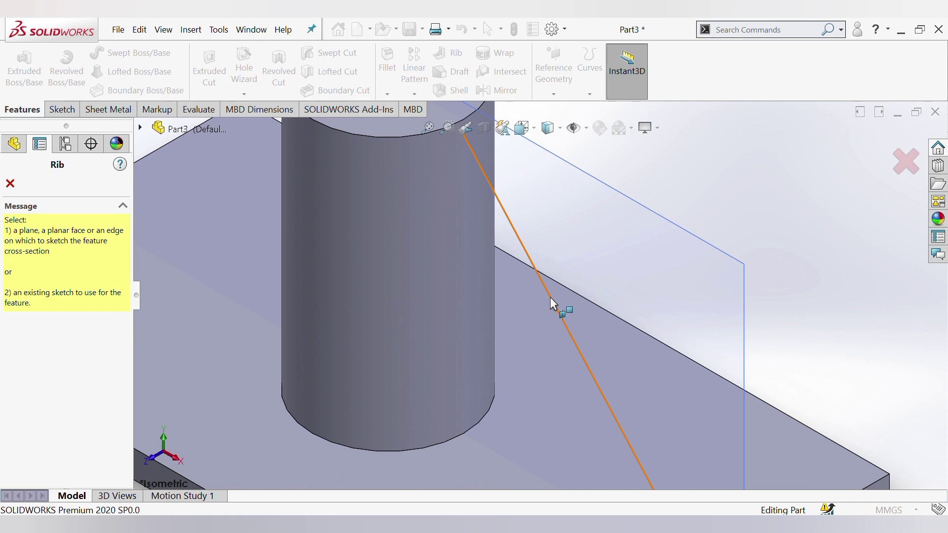
click(550, 297)
scroll(558, 312, up, 3)
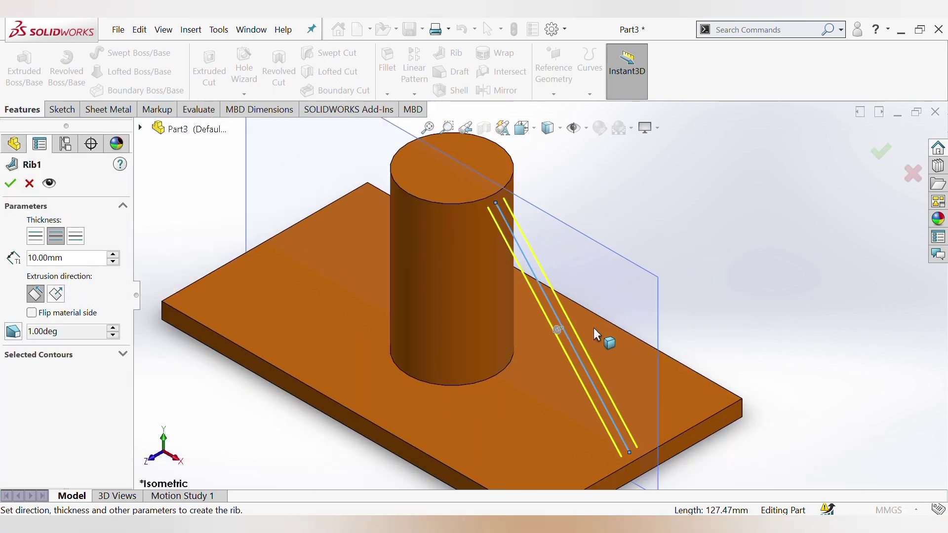
scroll(594, 327, up, 2)
scroll(645, 281, down, 2)
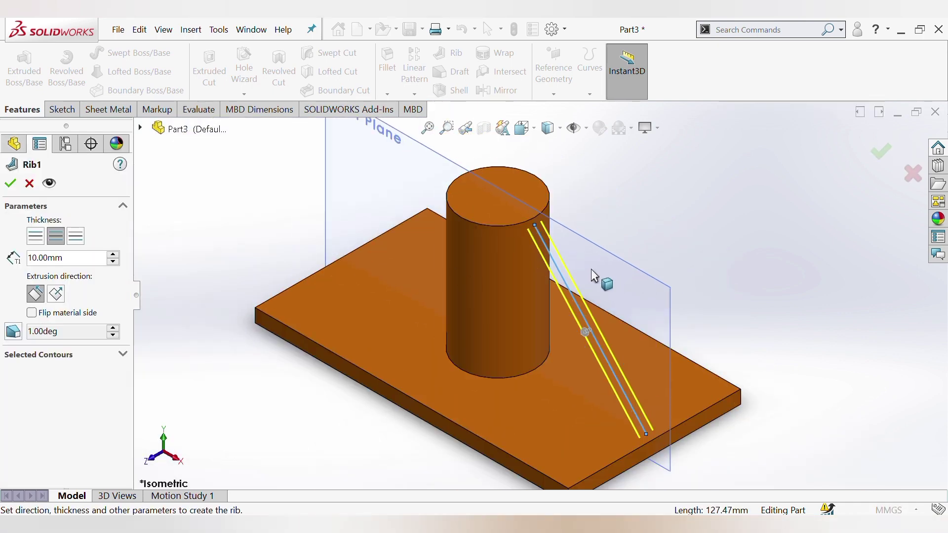
scroll(590, 268, down, 2)
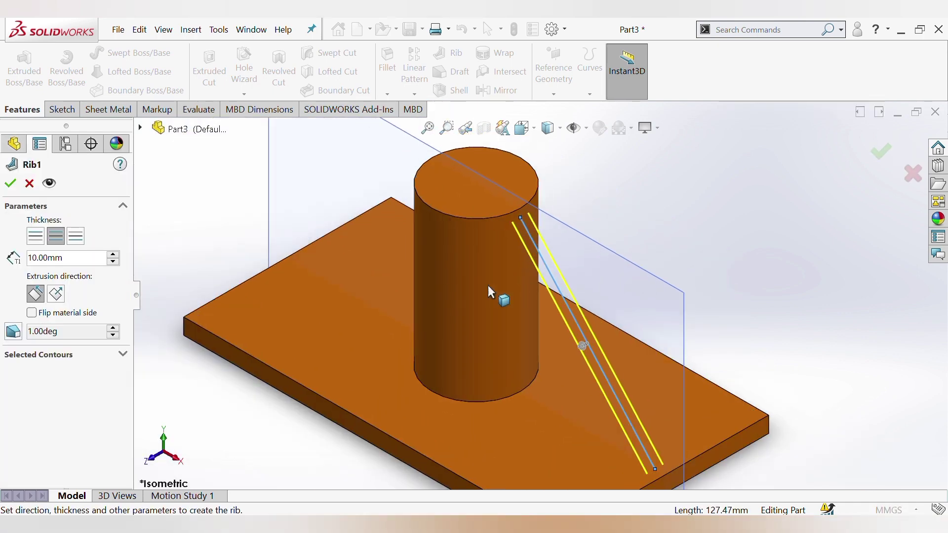
click(114, 254)
click(114, 254)
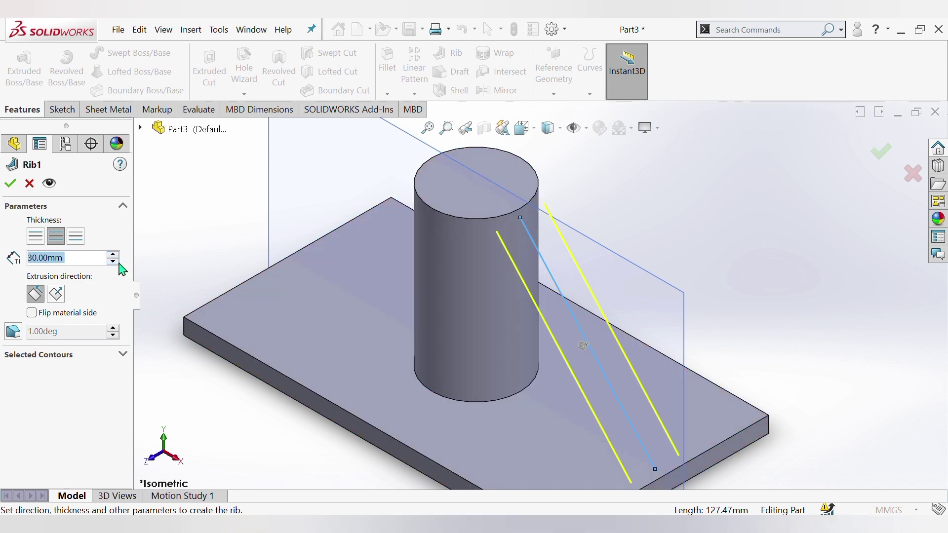
click(117, 262)
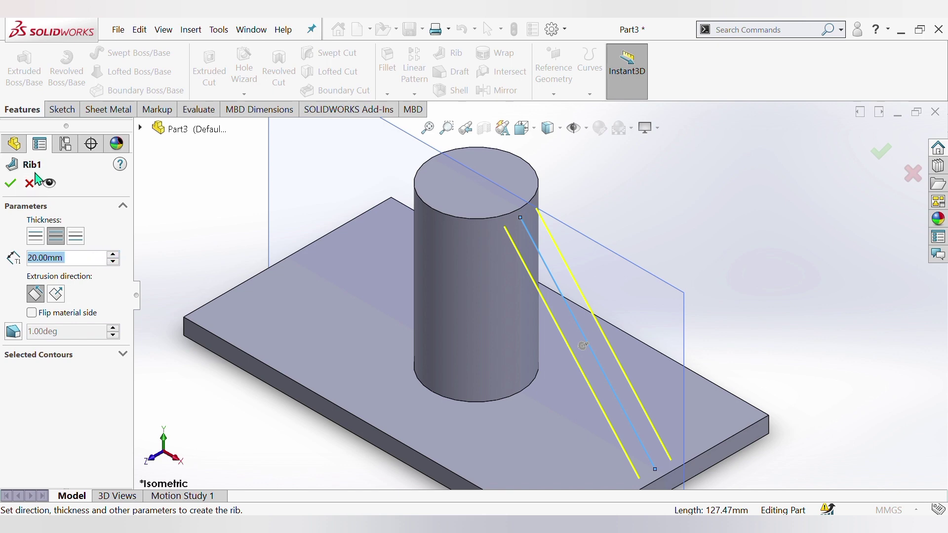
click(6, 185)
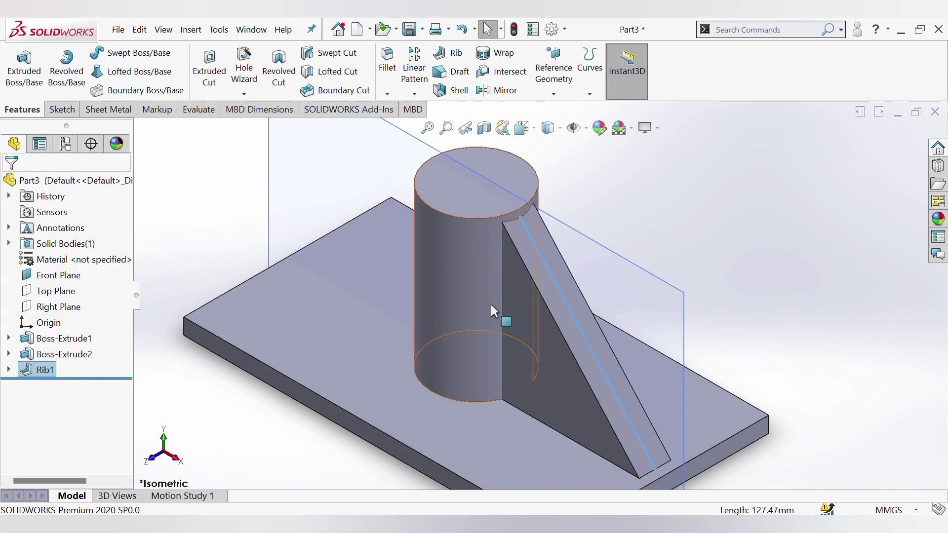
Step: Hide the Front Plane in the model view
scroll(493, 306, up, 2)
click(328, 212)
scroll(534, 290, down, 2)
scroll(534, 290, up, 2)
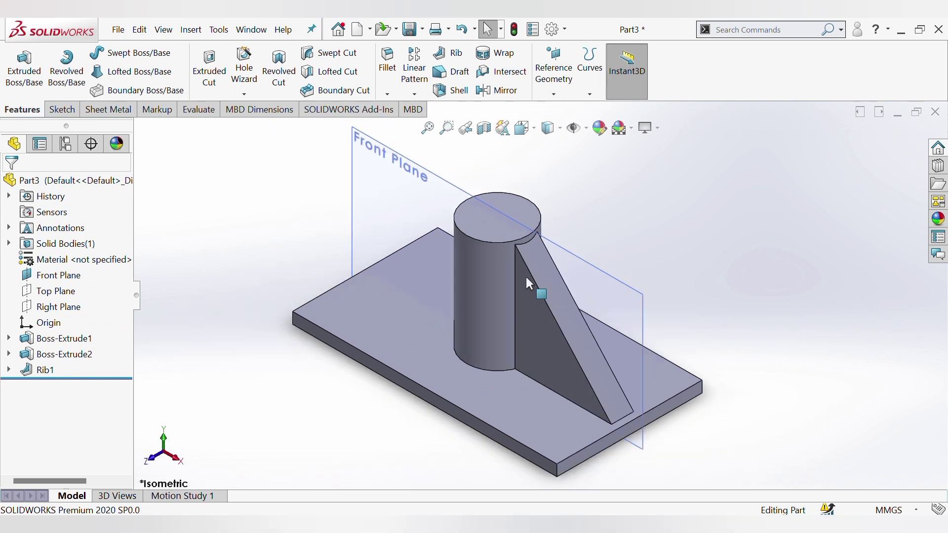
click(384, 174)
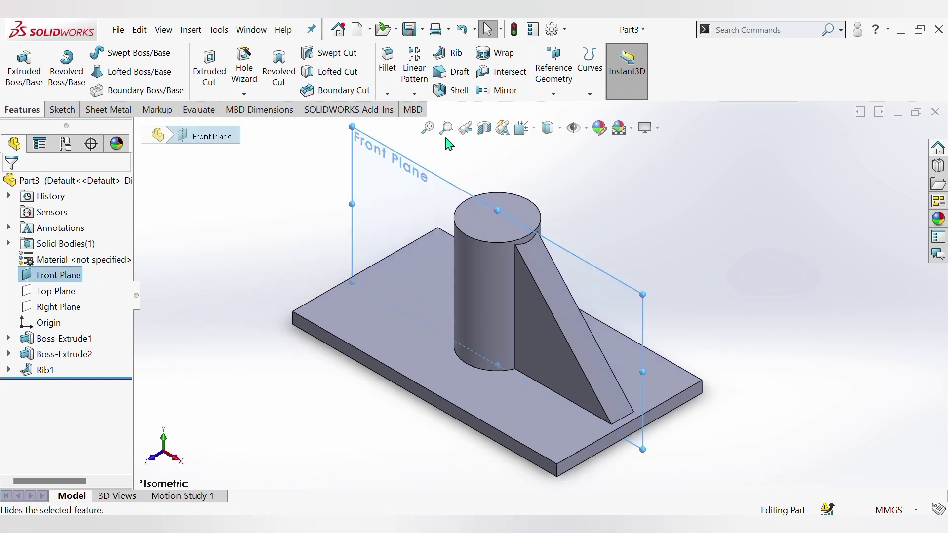
click(467, 143)
Step: Make the Right Plane visible through the cylinder and plate
middle_drag(563, 256, 599, 344)
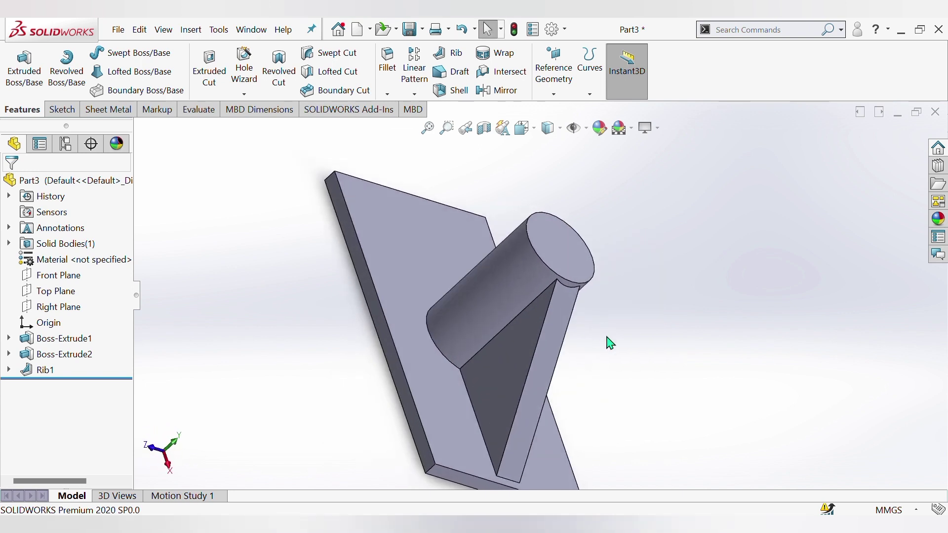
key(ctrl+6)
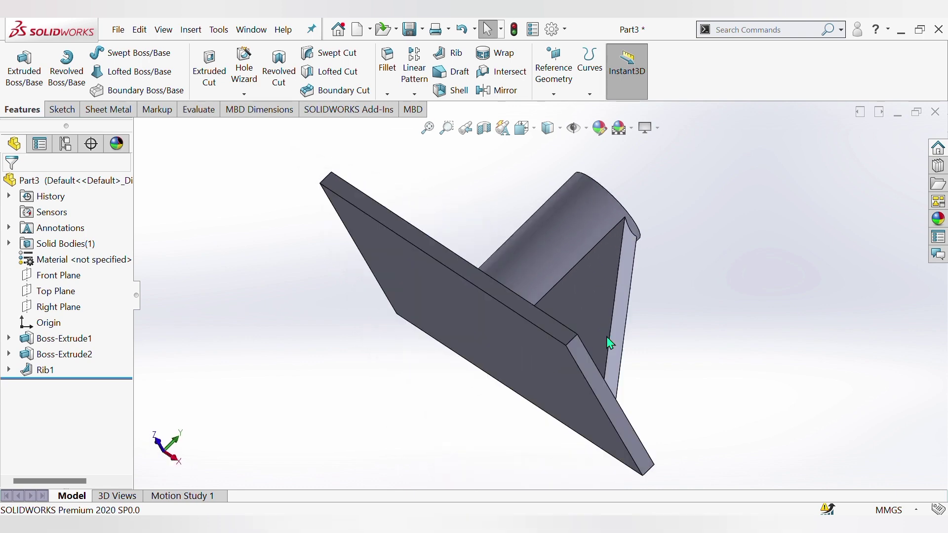
key(ctrl+8)
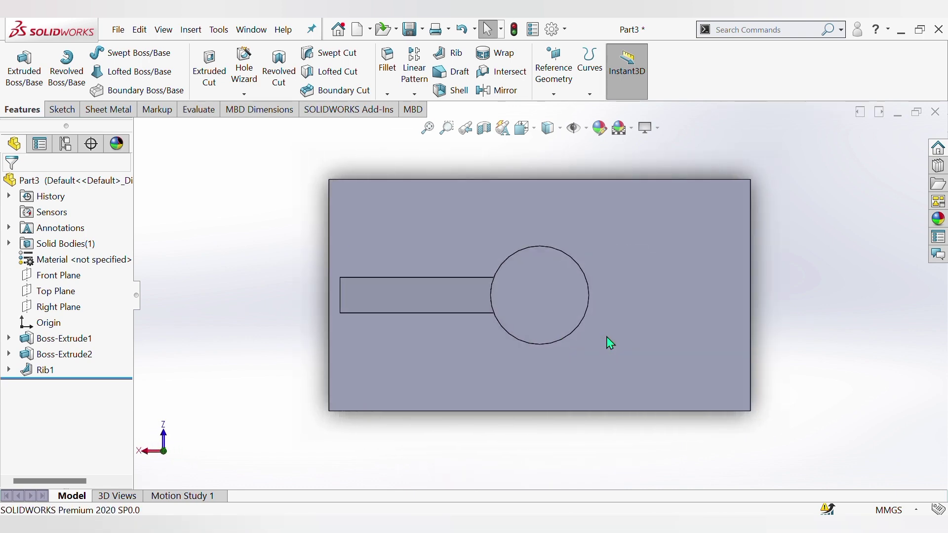
key(ctrl+7)
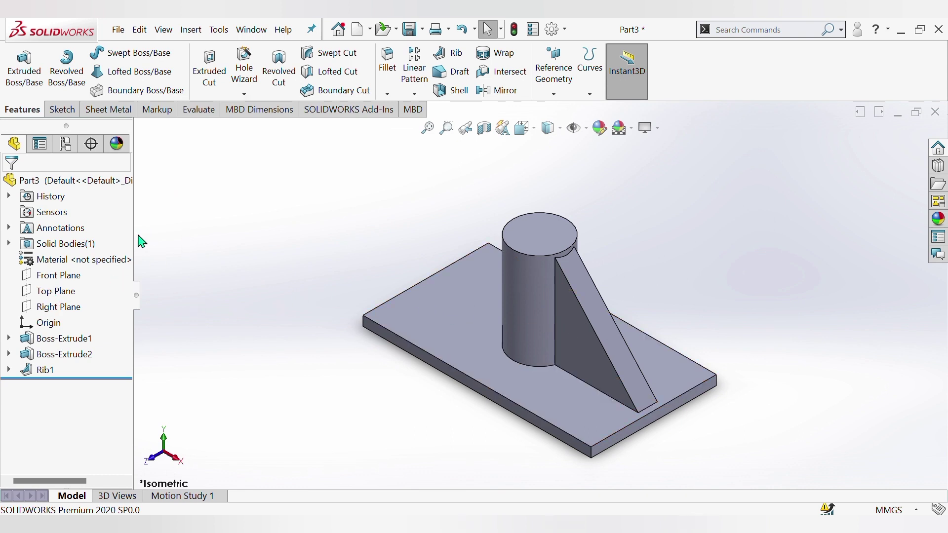
click(69, 292)
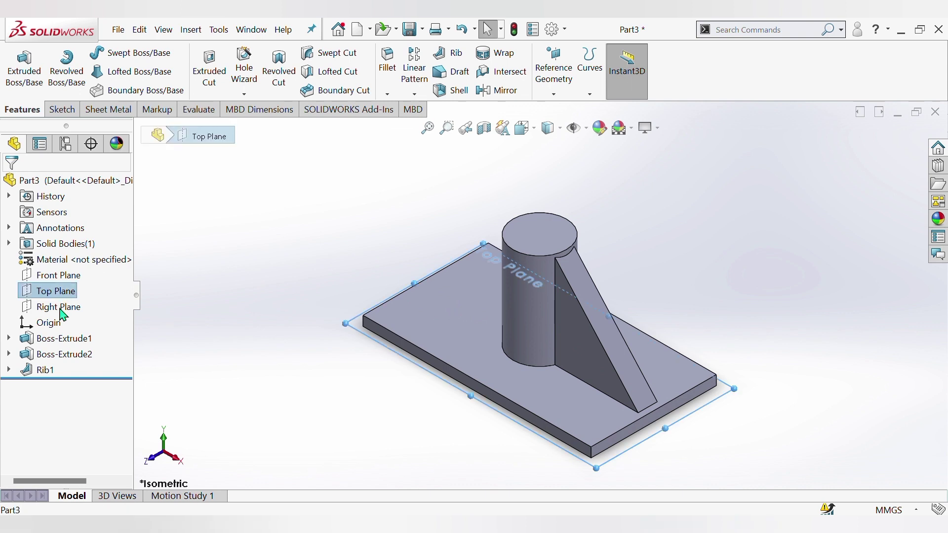
click(60, 309)
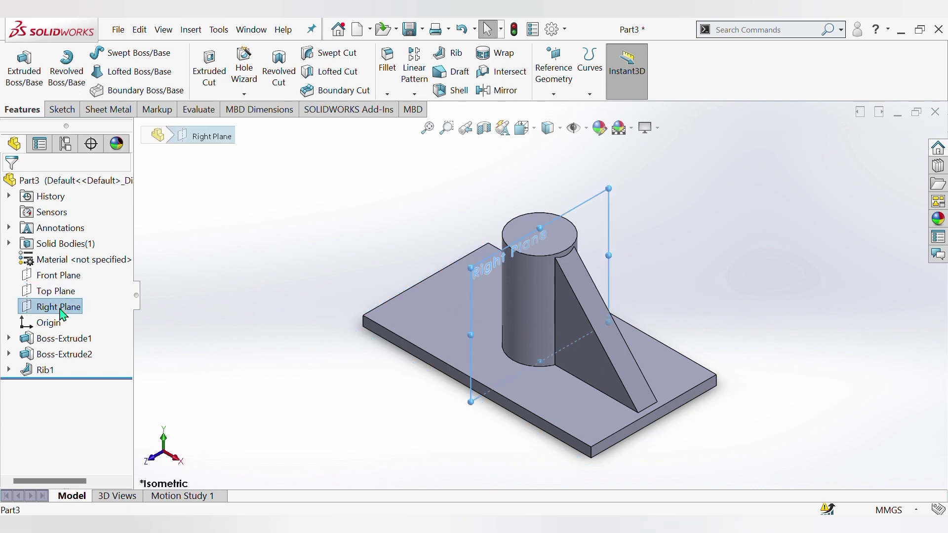
click(248, 252)
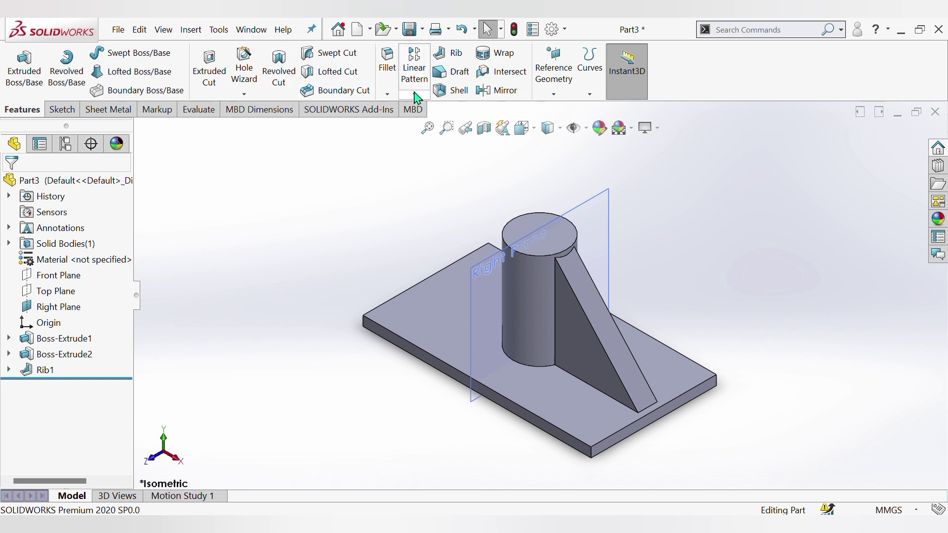
Step: Mirror the rib about the Right Plane to the opposite side of the cylinder
click(495, 90)
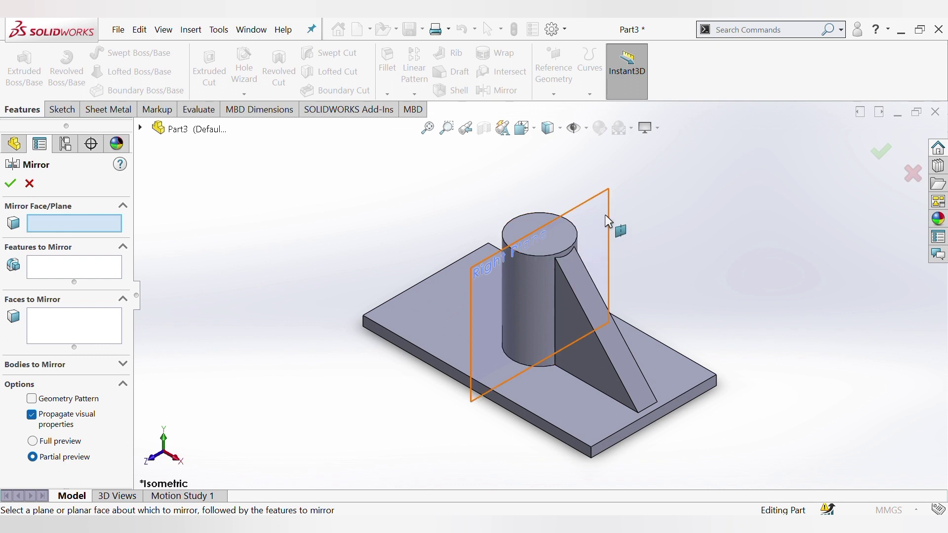
scroll(605, 217, down, 1)
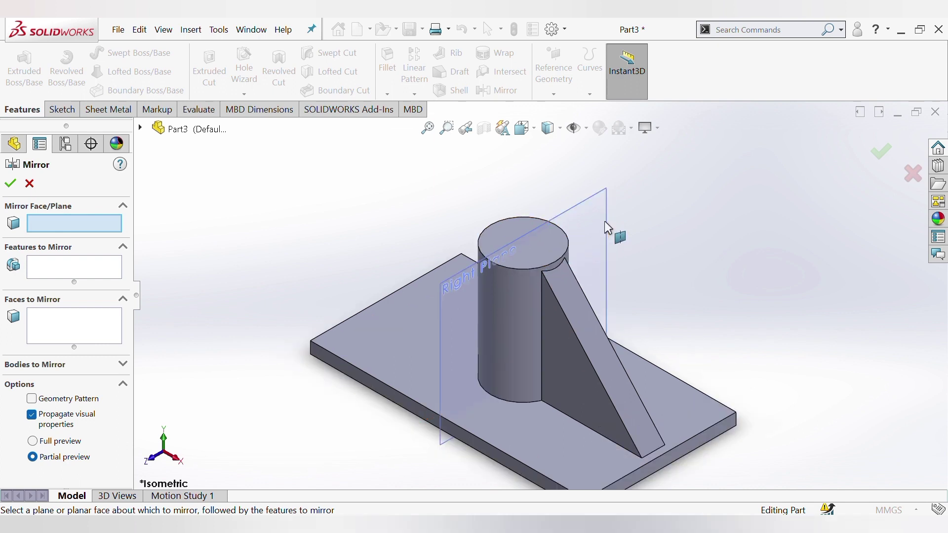
scroll(602, 252, up, 1)
scroll(588, 277, down, 1)
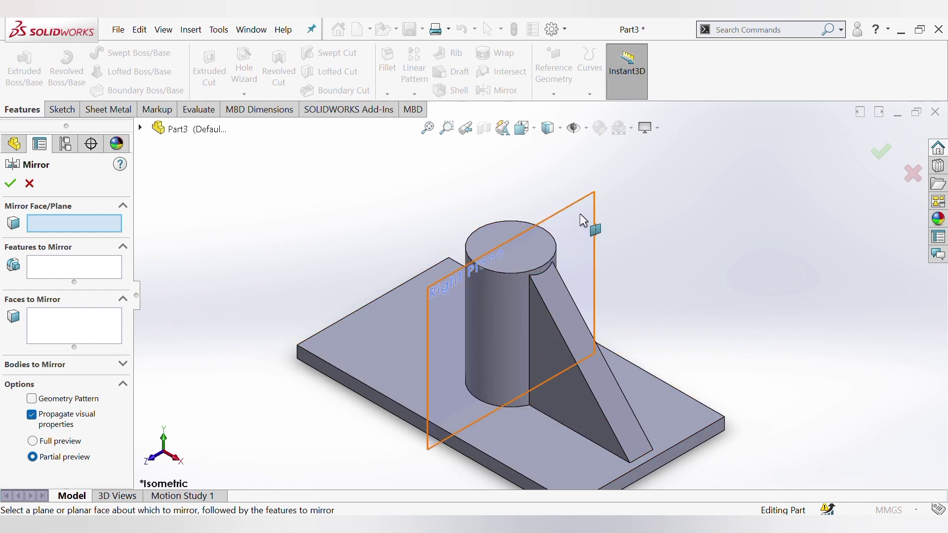
click(582, 220)
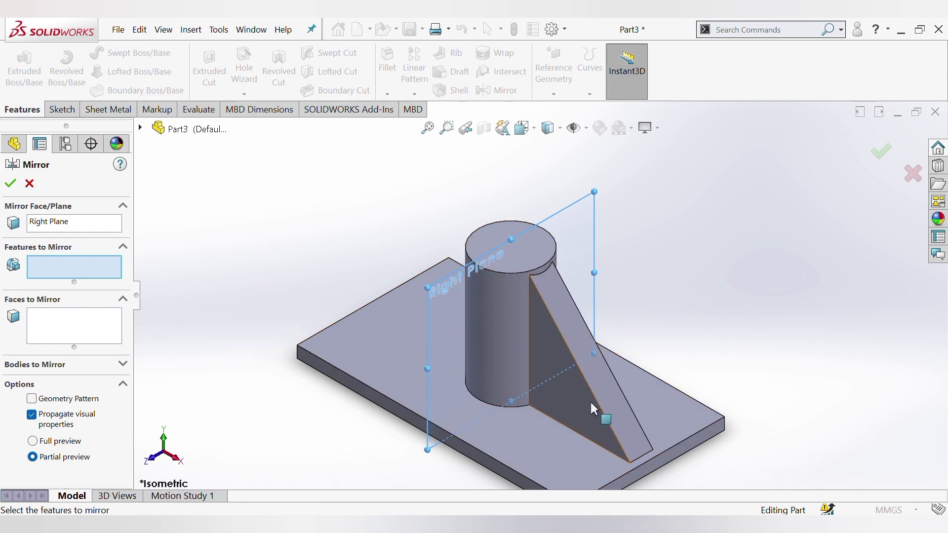
scroll(591, 401, down, 2)
click(578, 393)
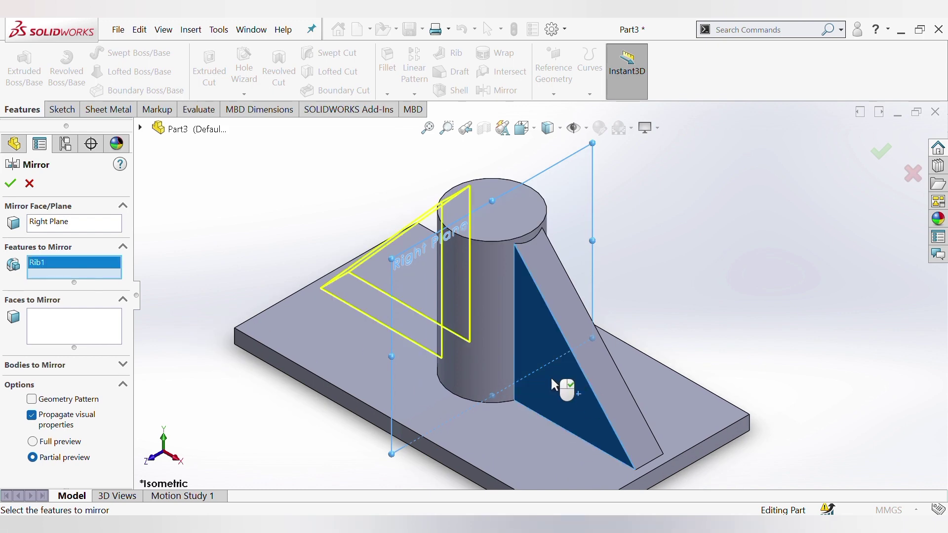
click(9, 185)
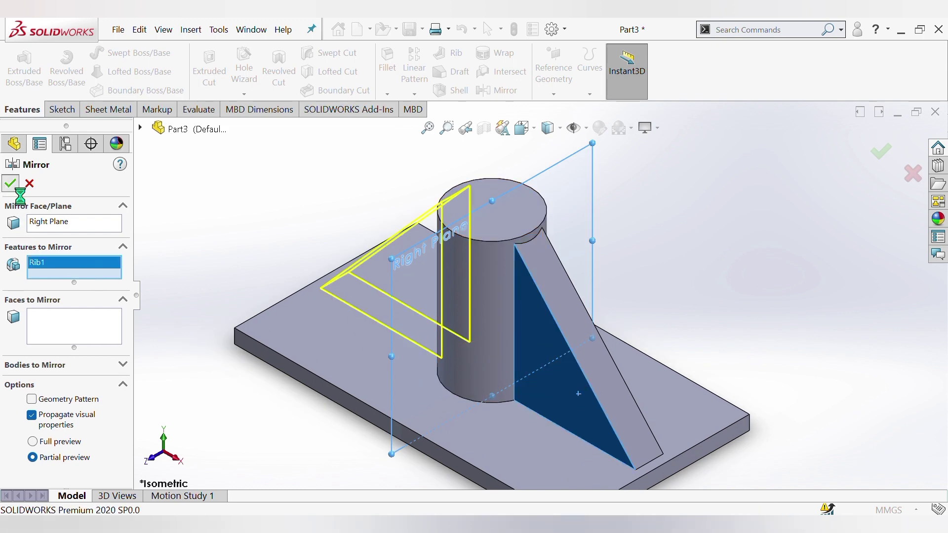
Step: Hide the Right Plane in the model view
middle_drag(268, 258, 312, 274)
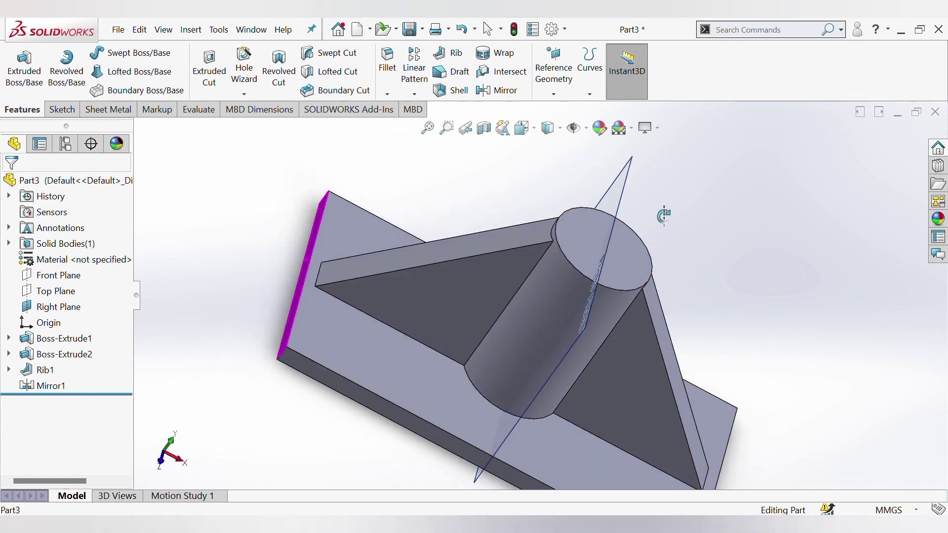
key(Escape)
click(618, 211)
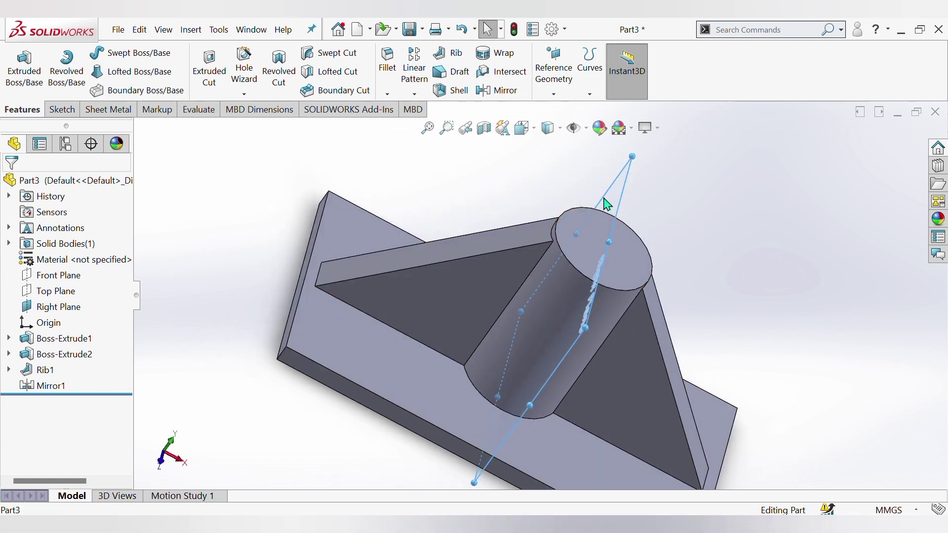
click(659, 192)
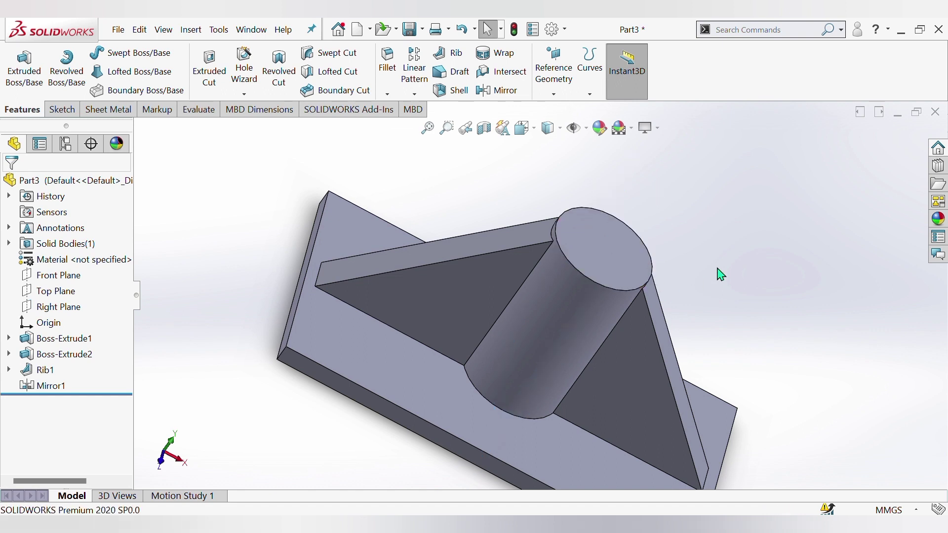
key(ctrl+7)
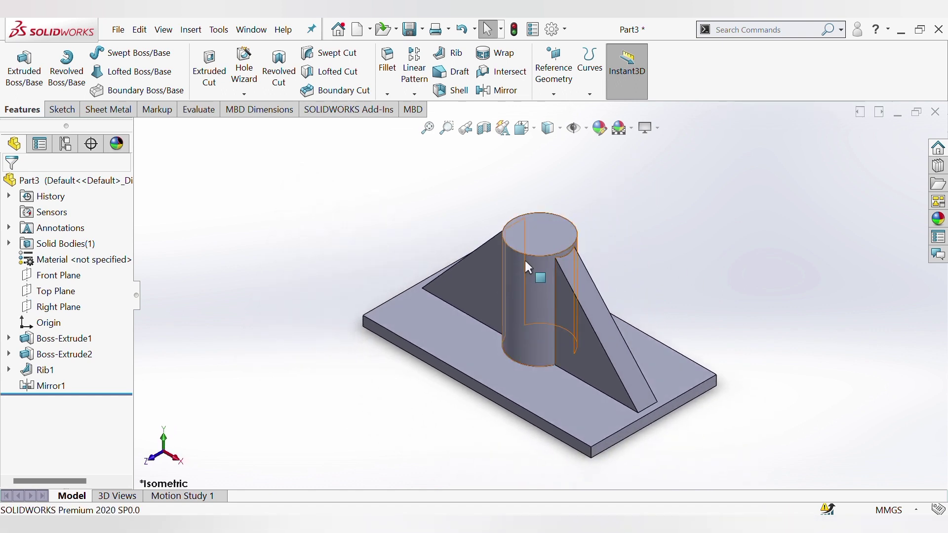
scroll(514, 231, down, 2)
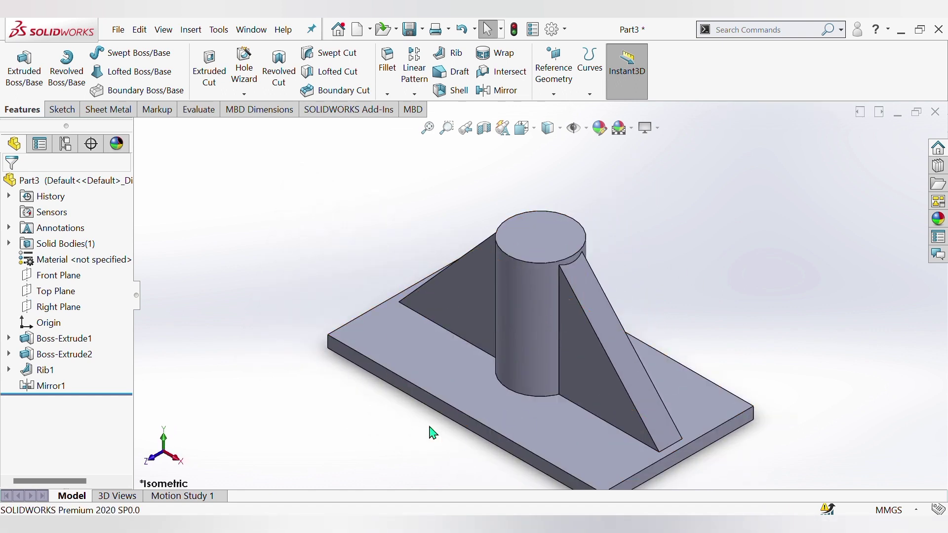
middle_drag(474, 378, 355, 341)
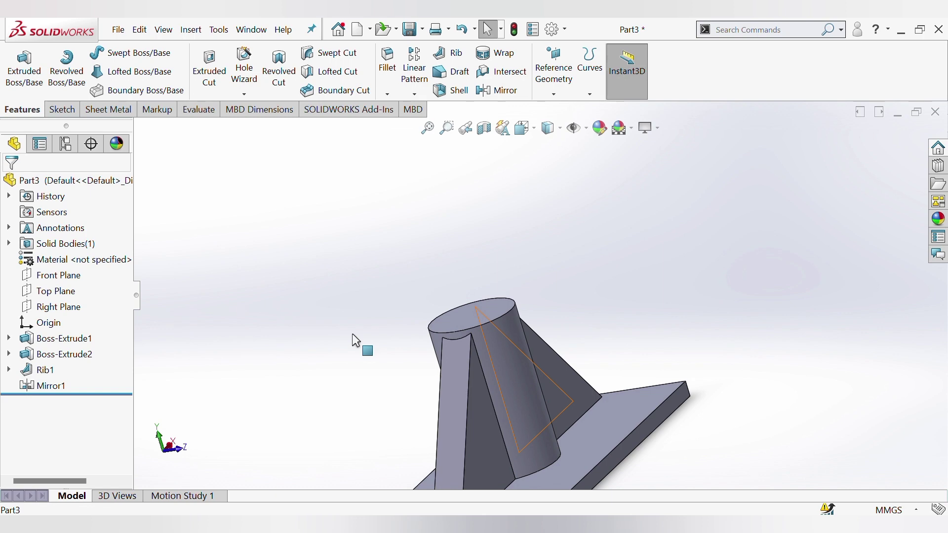
key(ctrl+7)
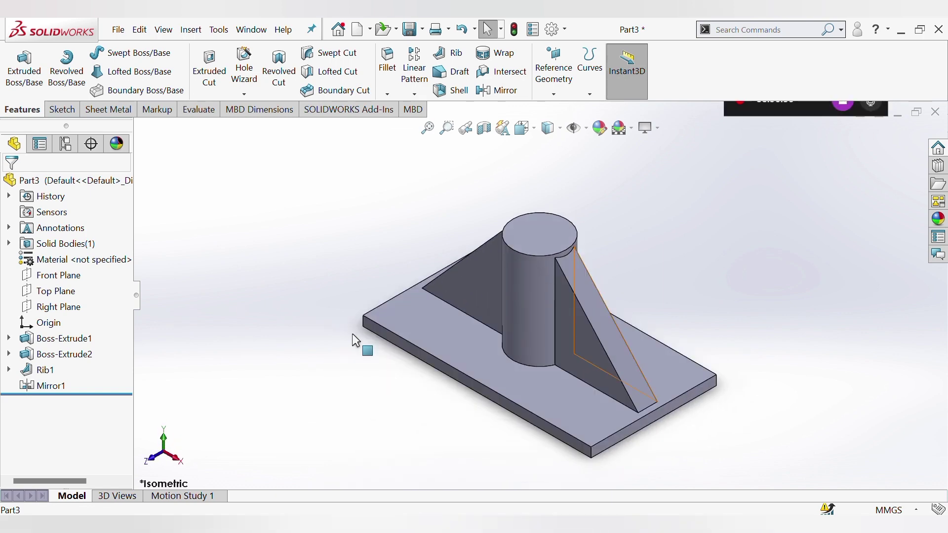